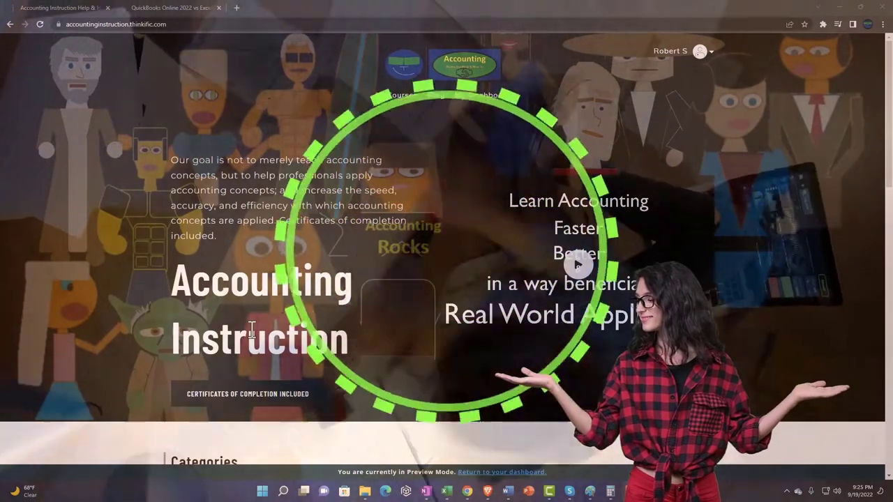
- Browse the course categories, switch to the QuickBooks Online 2022 course and open its OneNote - Getting Started 2022 section
{"action": "scroll", "coordinate": [122, 382], "scroll_direction": "down", "scroll_amount": 4}
{"action": "scroll", "coordinate": [123, 382], "scroll_direction": "down", "scroll_amount": 3}
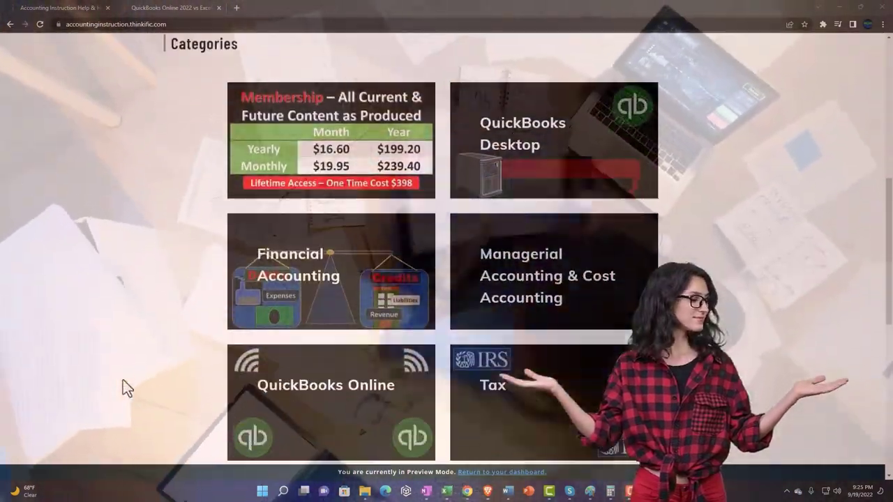
{"action": "scroll", "coordinate": [122, 382], "scroll_direction": "down", "scroll_amount": 5}
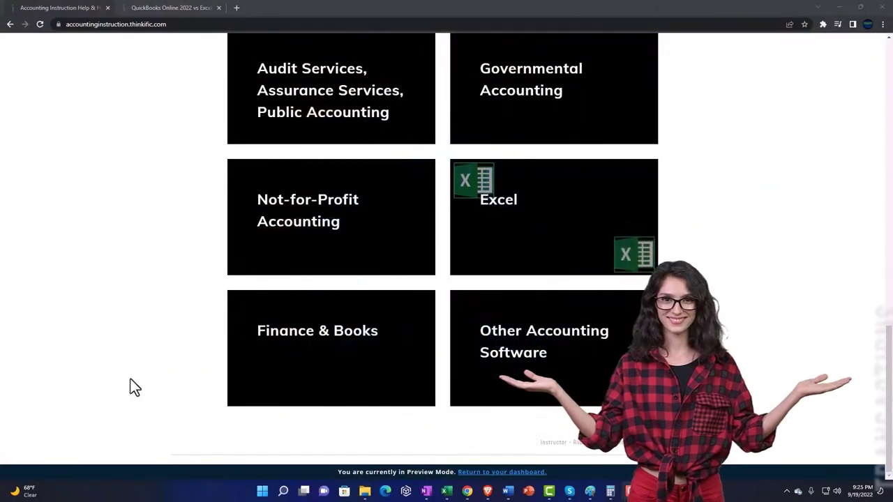
{"action": "left_click", "coordinate": [160, 8]}
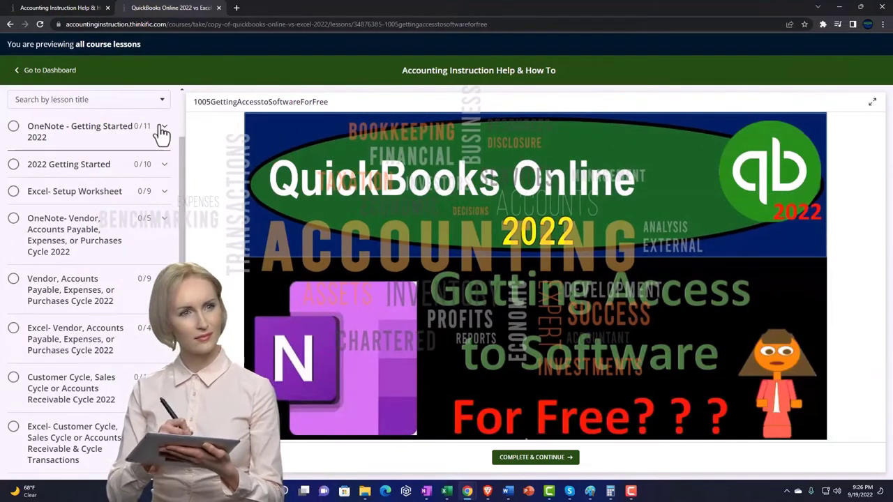
{"action": "left_click", "coordinate": [162, 130]}
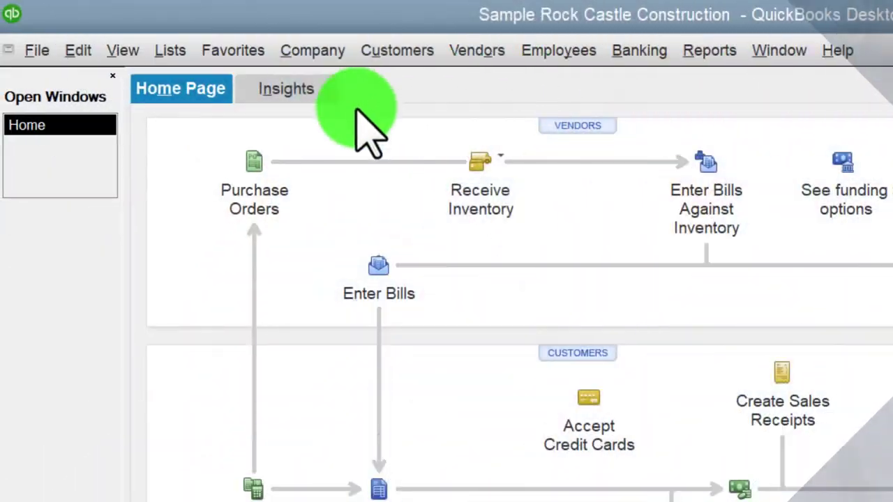
{"action": "left_click", "coordinate": [111, 50]}
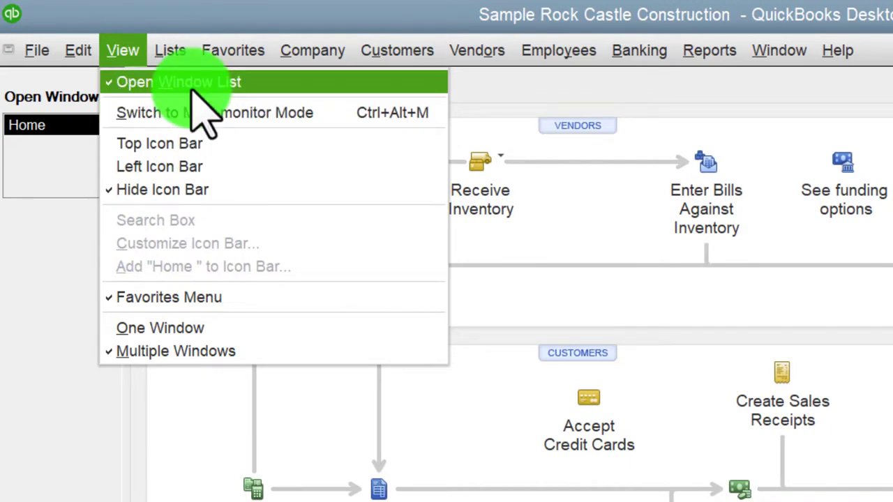
{"action": "left_click", "coordinate": [32, 208]}
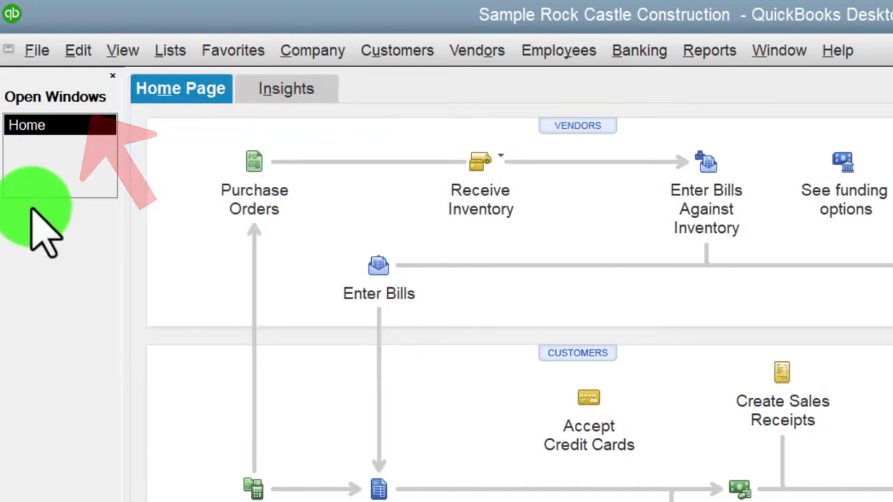
- Open the standard Profit & Loss report and set its date range from 01/01/2024 to 12/31/2024
{"action": "left_click", "coordinate": [709, 50]}
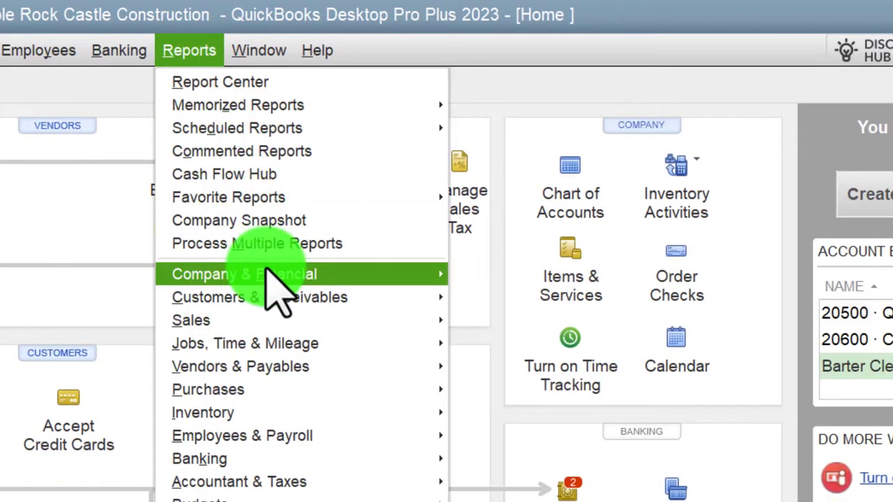
{"action": "mouse_move", "coordinate": [404, 279]}
{"action": "left_click", "coordinate": [440, 273]}
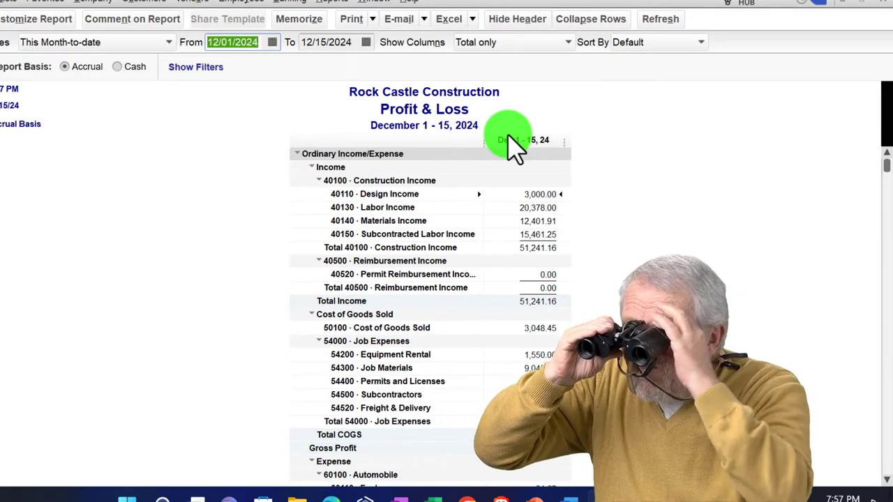
{"action": "type", "text": "01012024"}
{"action": "key", "text": "Tab"}
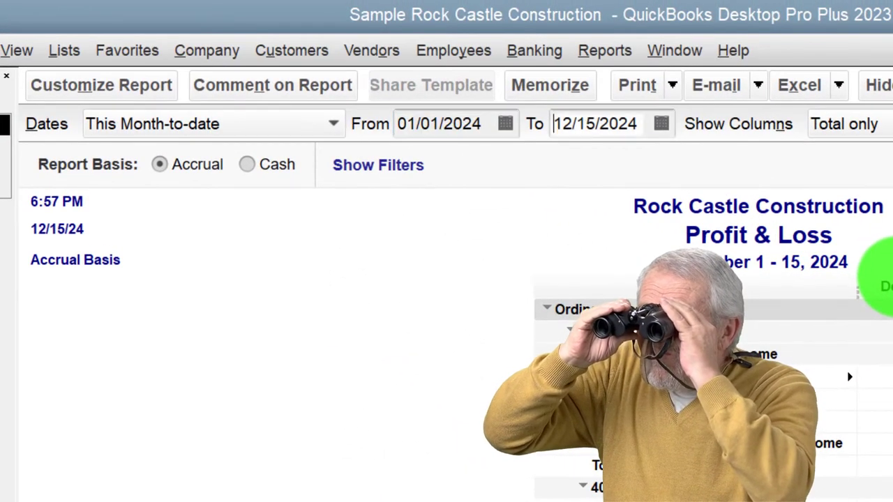
{"action": "type", "text": "123124"}
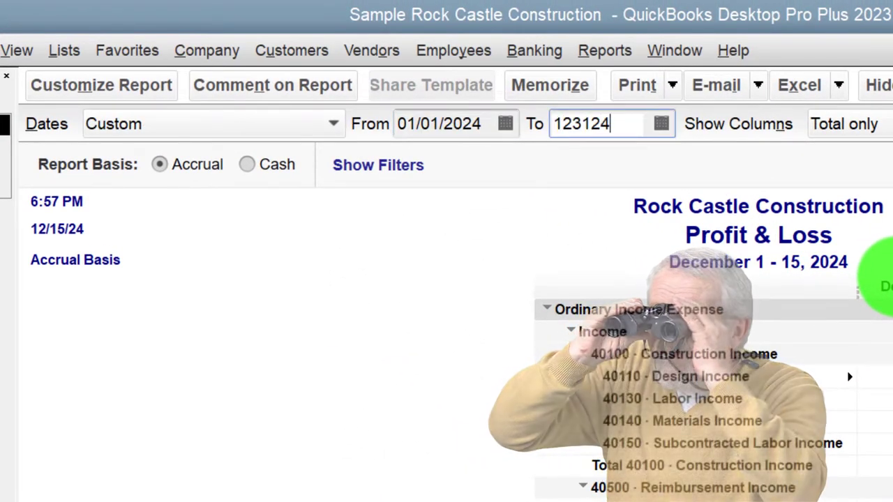
{"action": "key", "text": "Tab"}
- Customize the Profit & Loss report by enlarging the column labels font and applying the change to all related fonts
{"action": "left_click", "coordinate": [129, 81]}
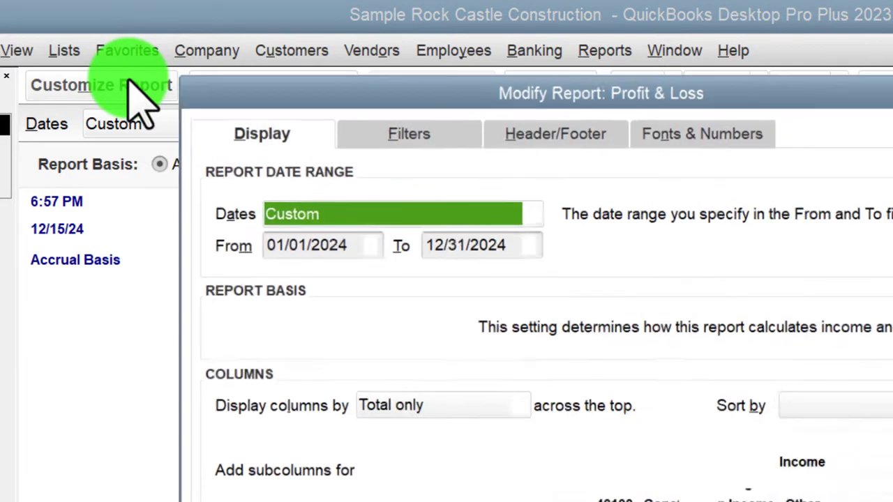
{"action": "left_click", "coordinate": [669, 129]}
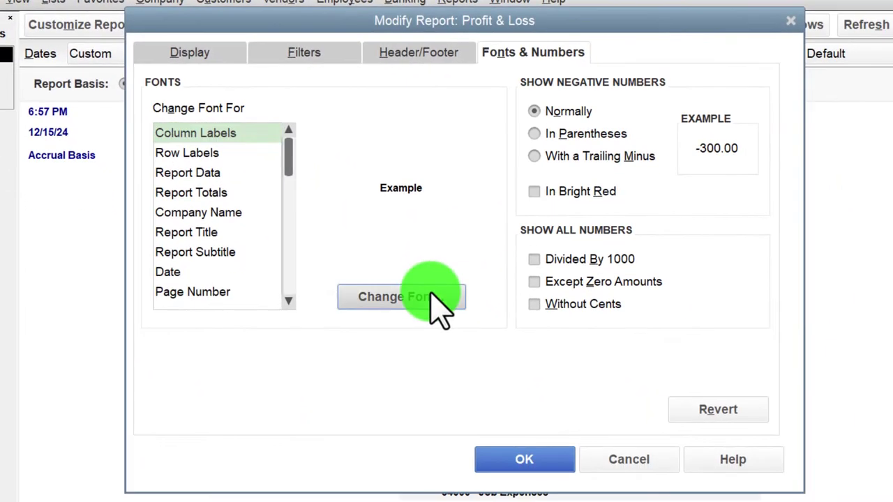
{"action": "left_click", "coordinate": [436, 307]}
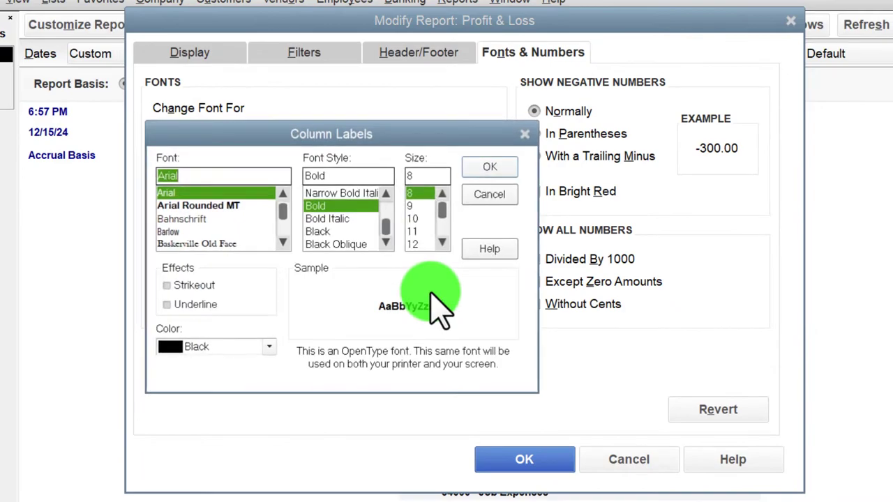
{"action": "left_click", "coordinate": [486, 168]}
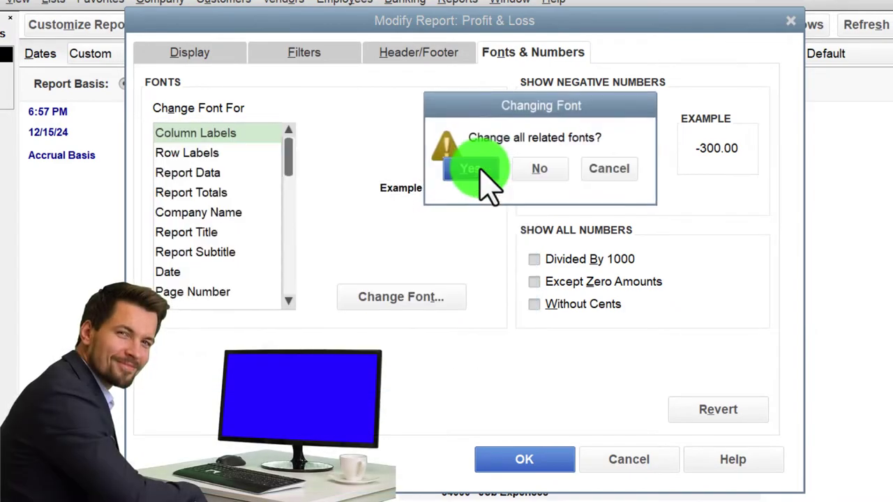
{"action": "left_click", "coordinate": [480, 169]}
{"action": "left_click", "coordinate": [524, 460]}
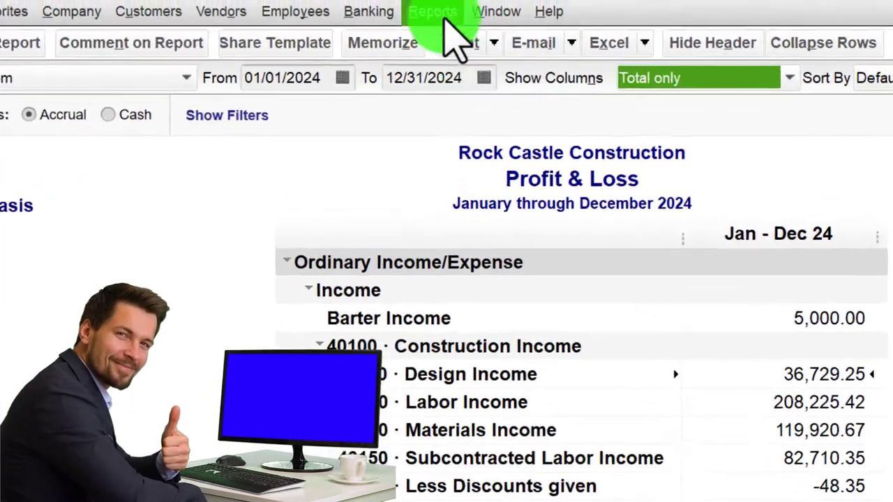
- Open the standard Balance Sheet report and set its dates to This Fiscal Year
{"action": "left_click", "coordinate": [459, 2]}
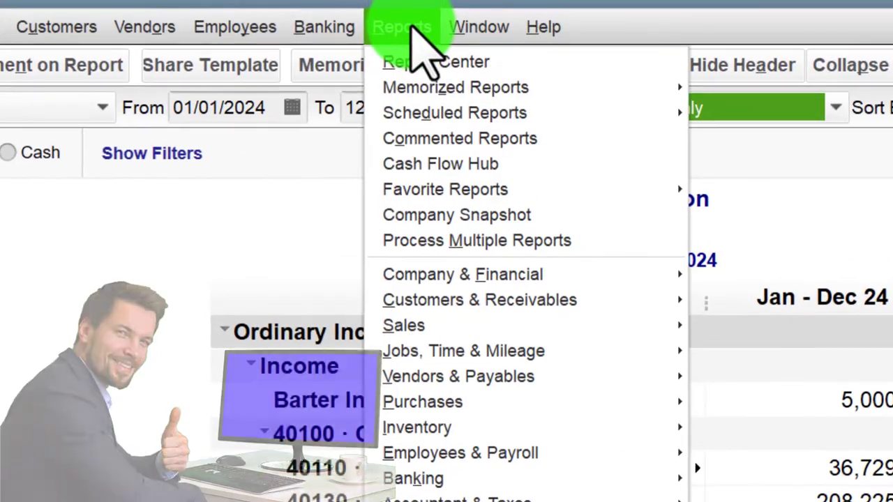
{"action": "mouse_move", "coordinate": [504, 279]}
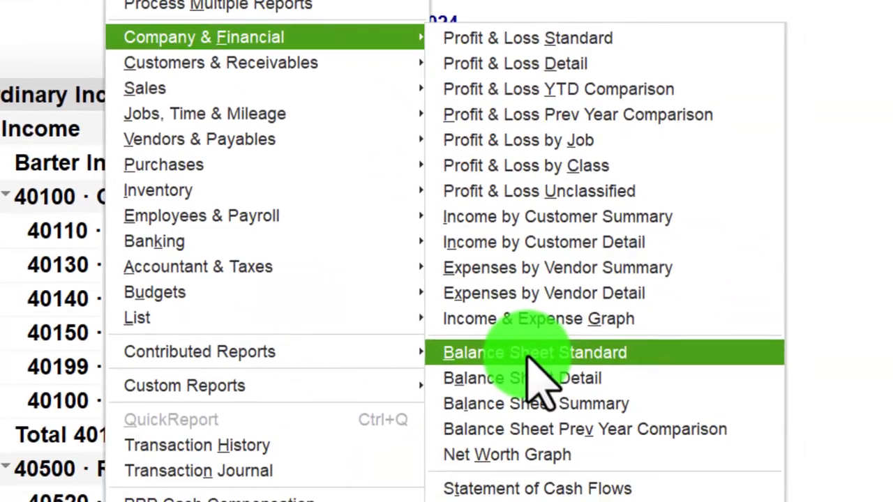
{"action": "left_click", "coordinate": [579, 356]}
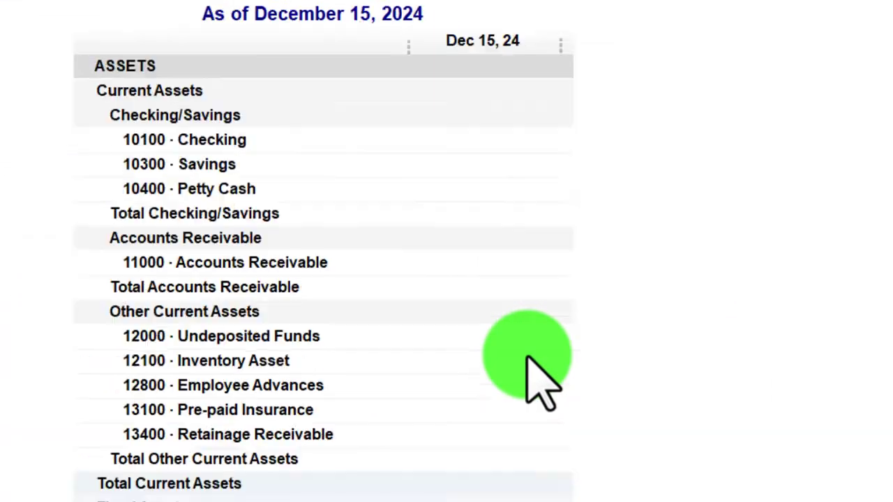
{"action": "left_click", "coordinate": [259, 64]}
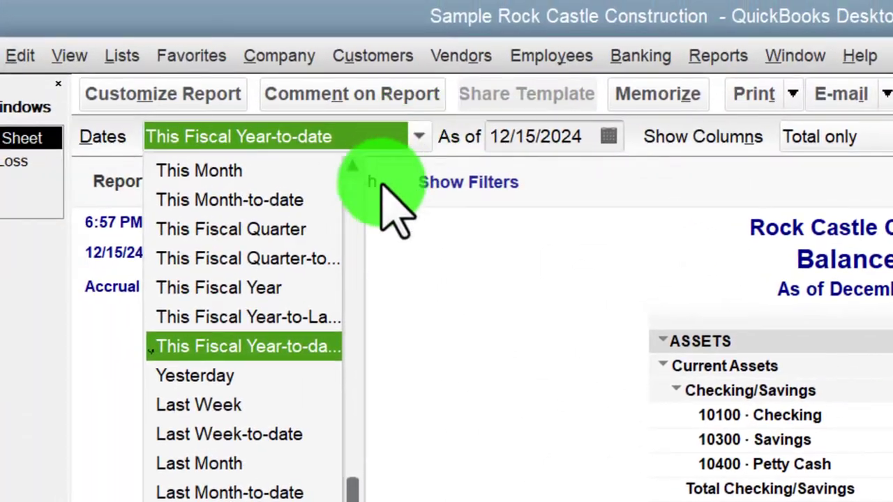
{"action": "left_click", "coordinate": [285, 288]}
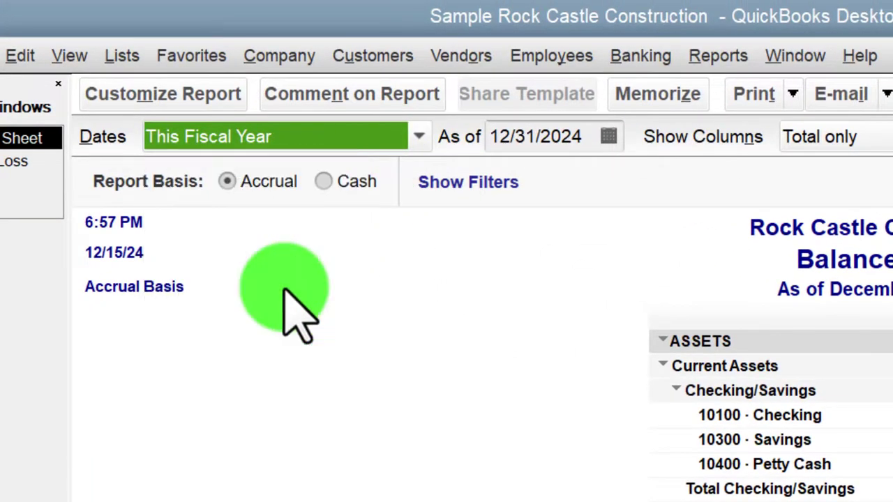
- Customize the Balance Sheet by setting the column labels font size to 12 and applying it to all related fonts
{"action": "left_click", "coordinate": [207, 104]}
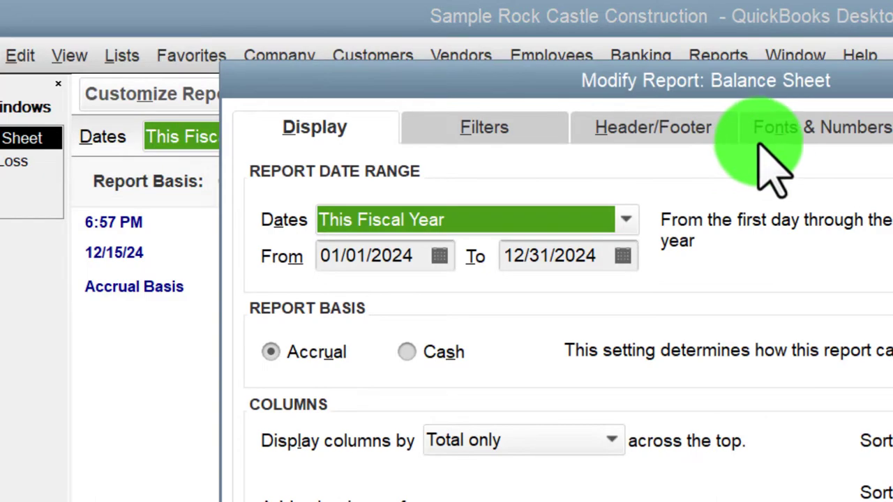
{"action": "left_click", "coordinate": [760, 141]}
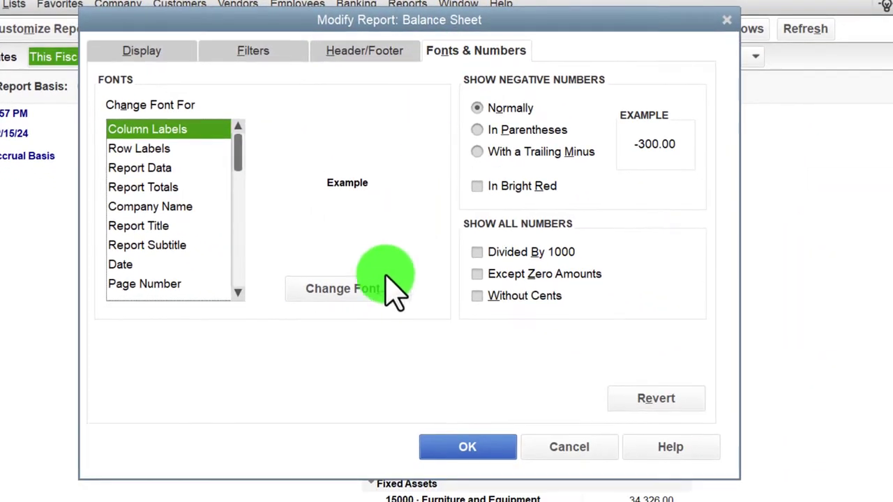
{"action": "left_click", "coordinate": [347, 289]}
{"action": "left_click", "coordinate": [364, 237]}
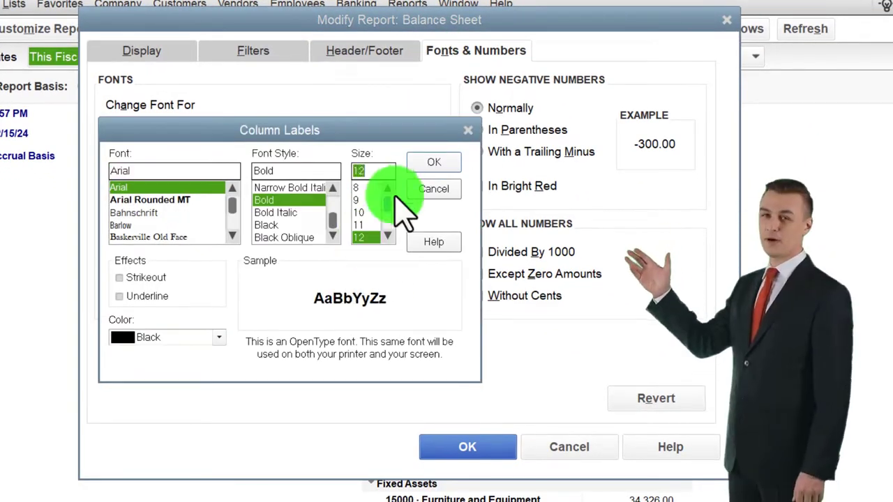
{"action": "left_click", "coordinate": [427, 166]}
{"action": "left_click", "coordinate": [419, 170]}
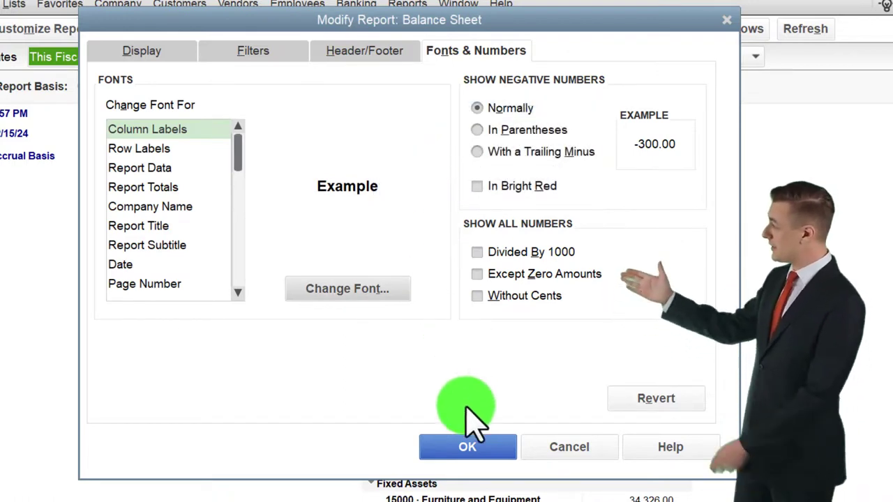
{"action": "left_click", "coordinate": [468, 447]}
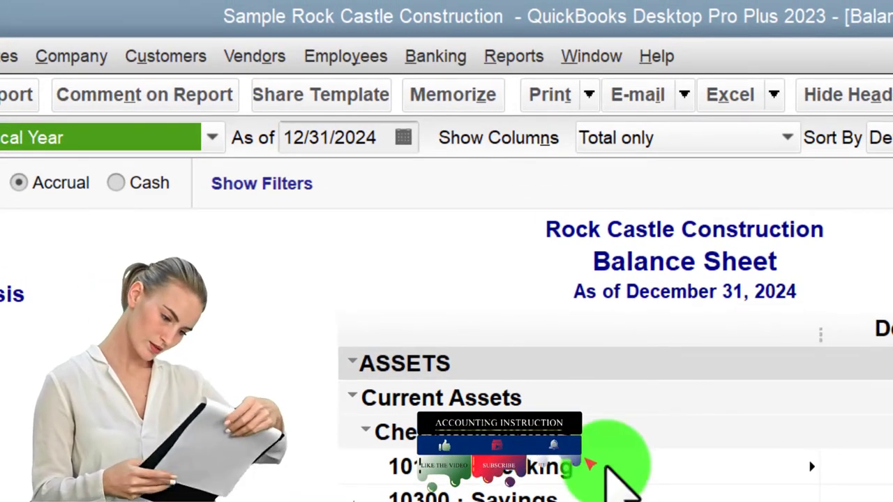
- Open the Report Center and maximize its window
{"action": "left_click", "coordinate": [527, 61]}
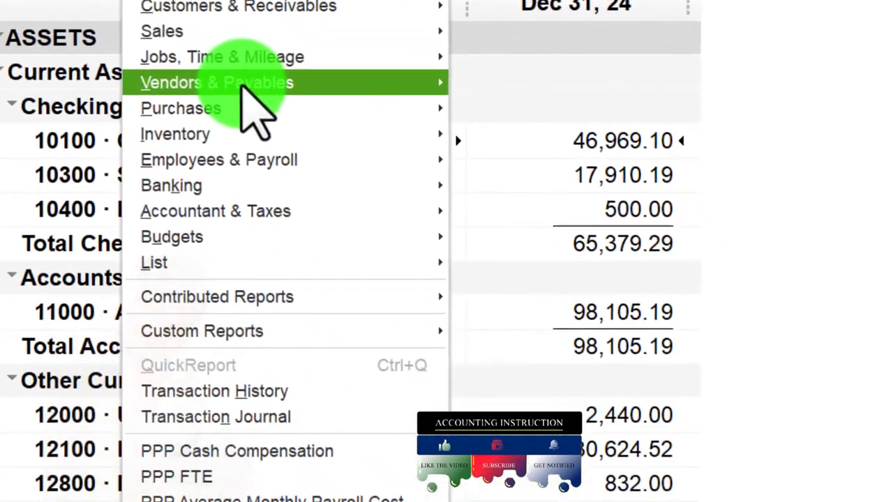
{"action": "mouse_move", "coordinate": [655, 357]}
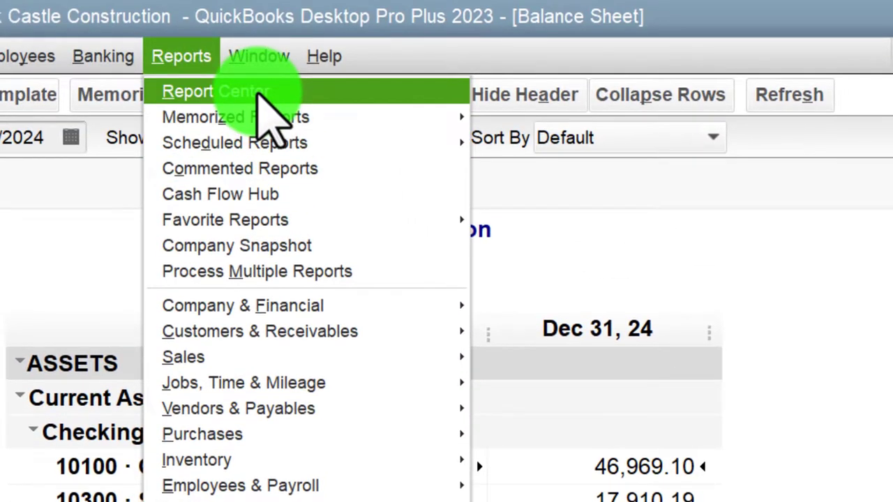
{"action": "left_click", "coordinate": [260, 91]}
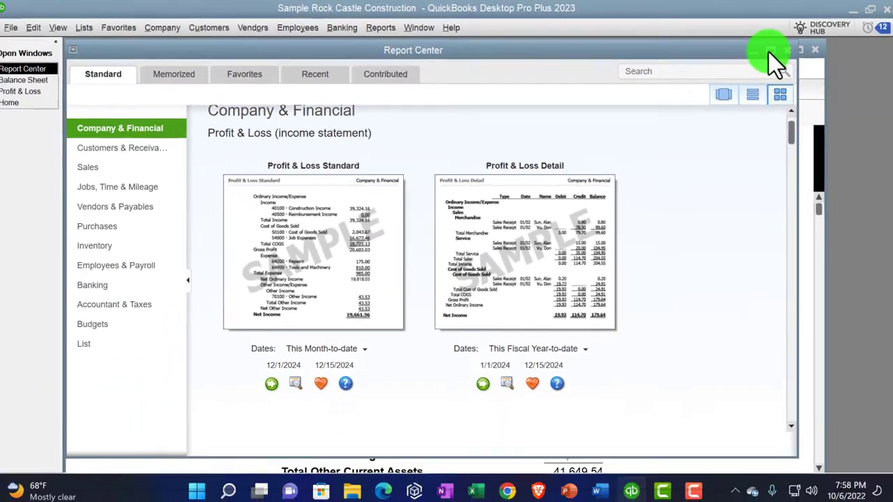
{"action": "double_click", "coordinate": [769, 52]}
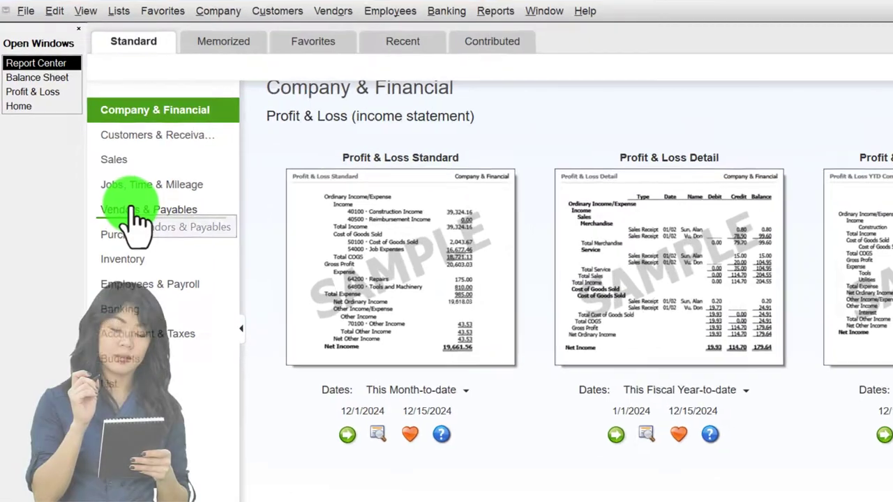
- Find the 1099 Summary among the Vendors & Payables reports and run it for Last Calendar Year
{"action": "left_click", "coordinate": [132, 209]}
{"action": "left_click", "coordinate": [407, 288]}
{"action": "scroll", "coordinate": [410, 293], "scroll_direction": "down", "scroll_amount": 4}
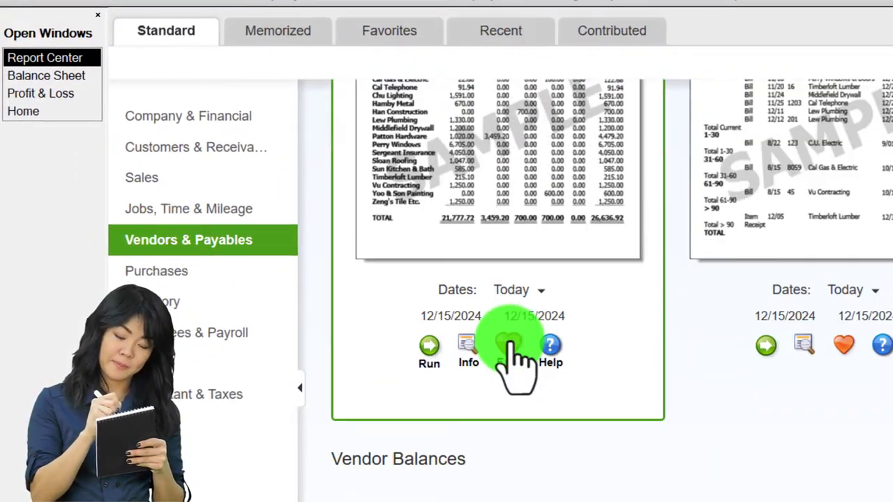
{"action": "scroll", "coordinate": [514, 359], "scroll_direction": "down", "scroll_amount": 10}
{"action": "scroll", "coordinate": [514, 359], "scroll_direction": "down", "scroll_amount": 8}
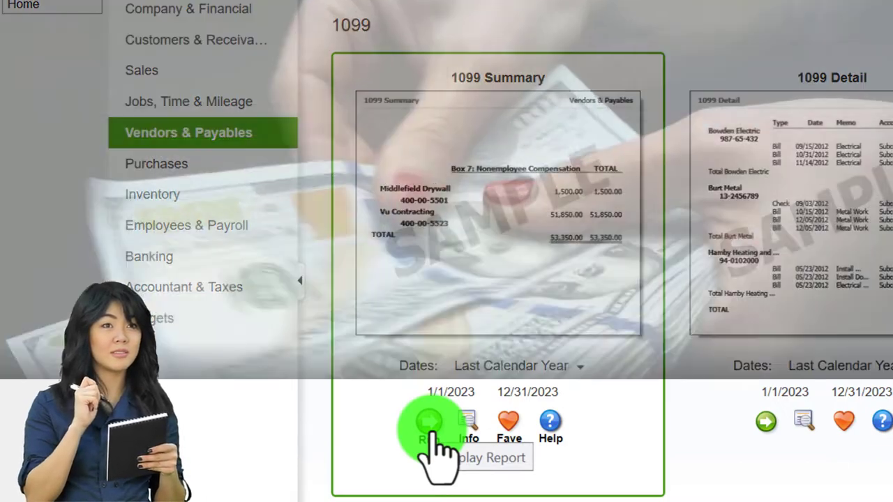
{"action": "left_click", "coordinate": [430, 432]}
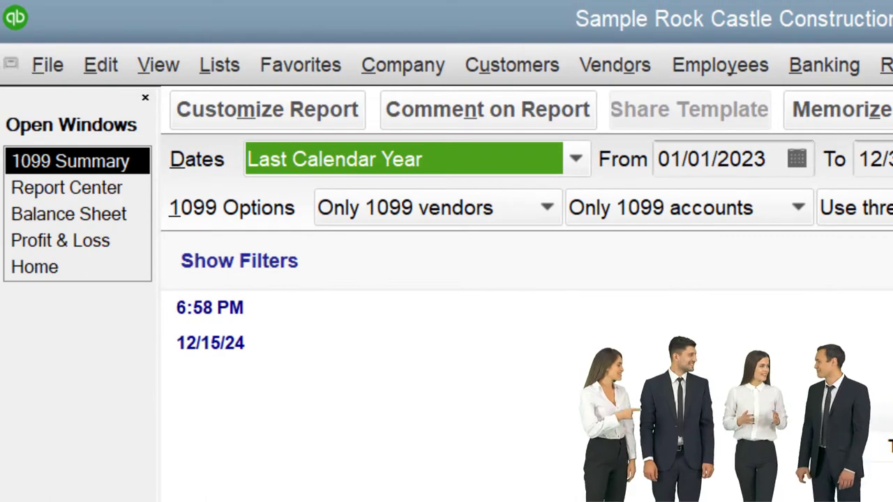
- View the vendor workflow on the Home Page and return to the open 1099 Summary report
{"action": "left_click", "coordinate": [51, 266]}
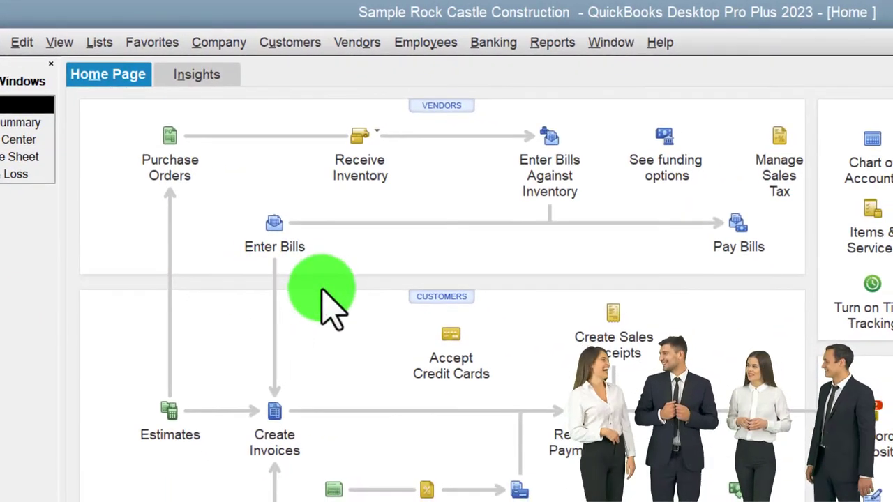
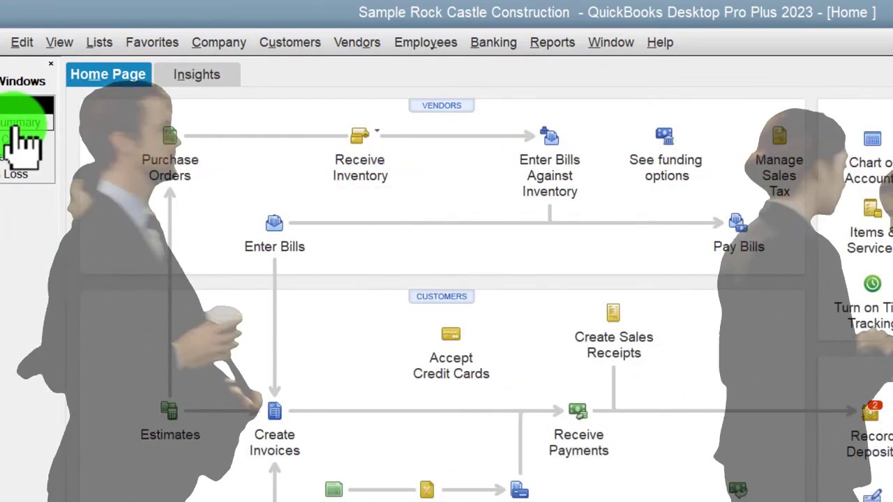
{"action": "left_click", "coordinate": [21, 122]}
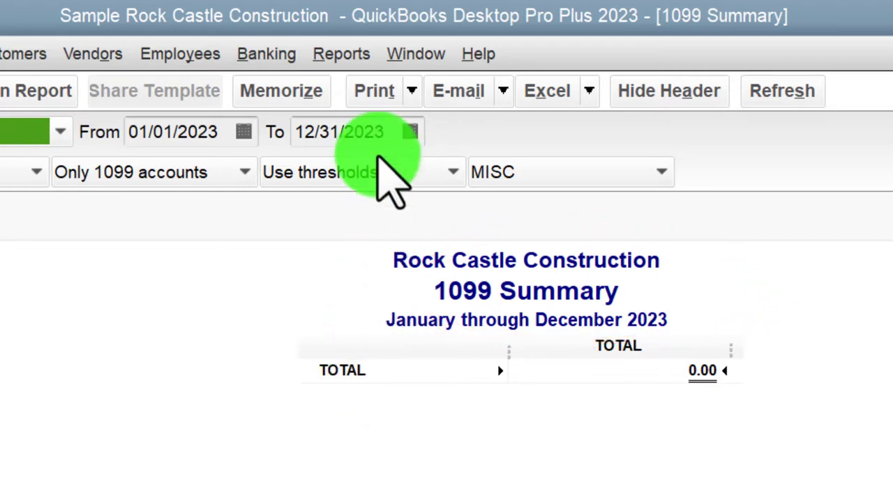
- Look through the 1099 Forms commands available for vendors, including Print/E-file 1099 Forms
{"action": "left_click", "coordinate": [112, 55]}
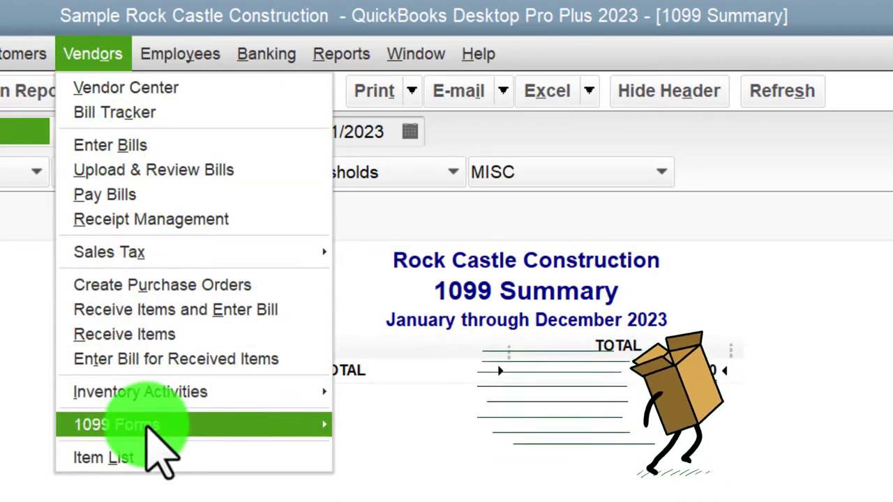
{"action": "mouse_move", "coordinate": [178, 430]}
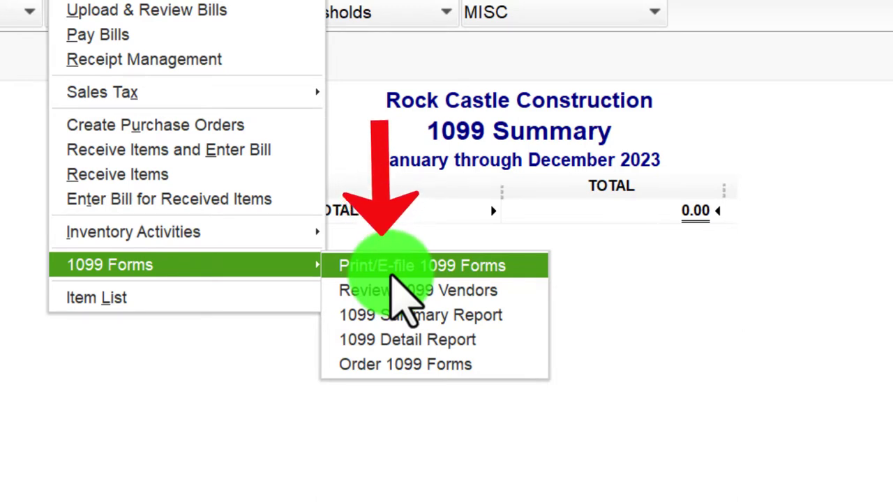
{"action": "left_click", "coordinate": [286, 484]}
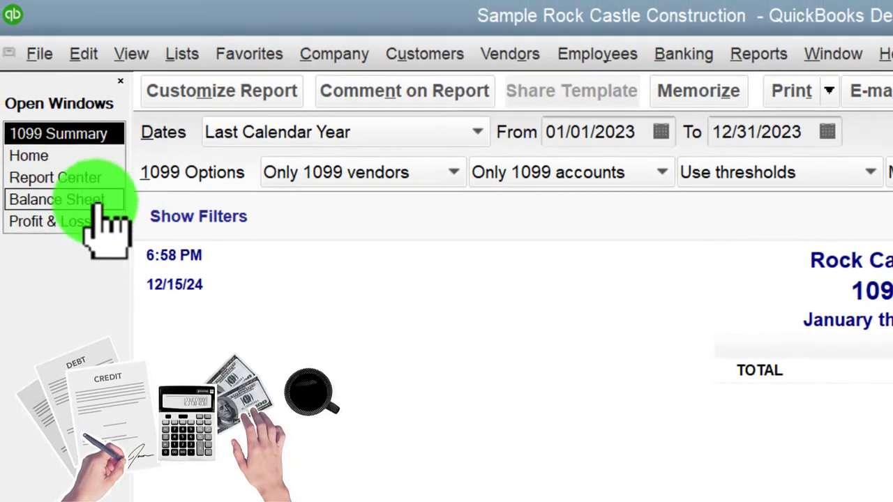
- Return to the Home Page, open the Vendor Center and widen the Name column of the vendor list
{"action": "left_click", "coordinate": [47, 159]}
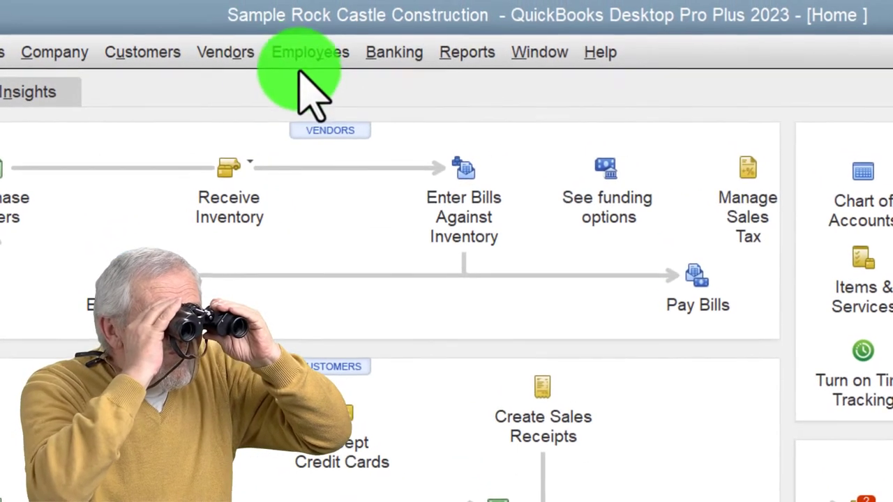
{"action": "left_click", "coordinate": [234, 53]}
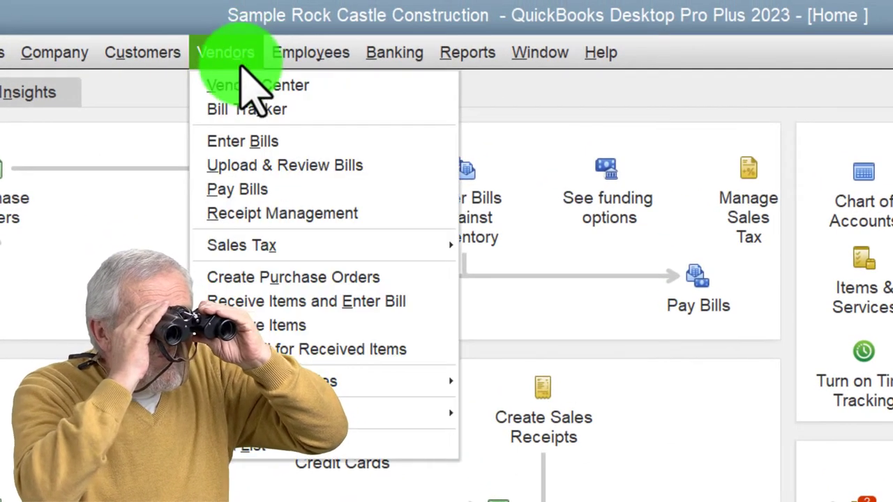
{"action": "left_click", "coordinate": [244, 84]}
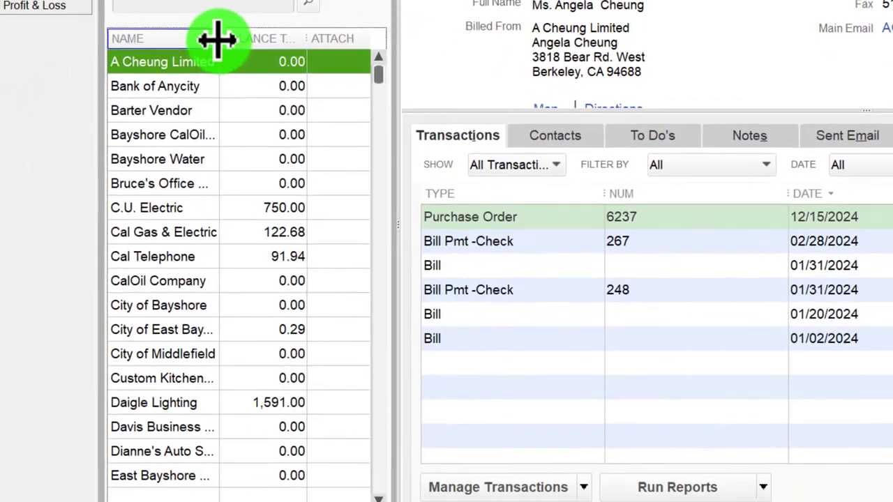
{"action": "left_click_drag", "start_coordinate": [178, 87], "coordinate": [216, 89]}
- Find Patton Hardware Supplies in the vendor list, open its record for editing and view its tax settings
{"action": "scroll", "coordinate": [252, 195], "scroll_direction": "down", "scroll_amount": 11}
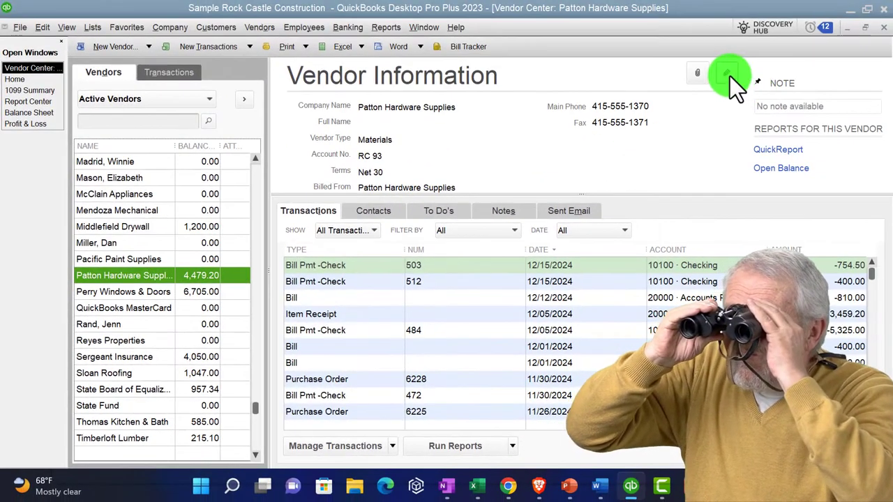
{"action": "left_click", "coordinate": [727, 74]}
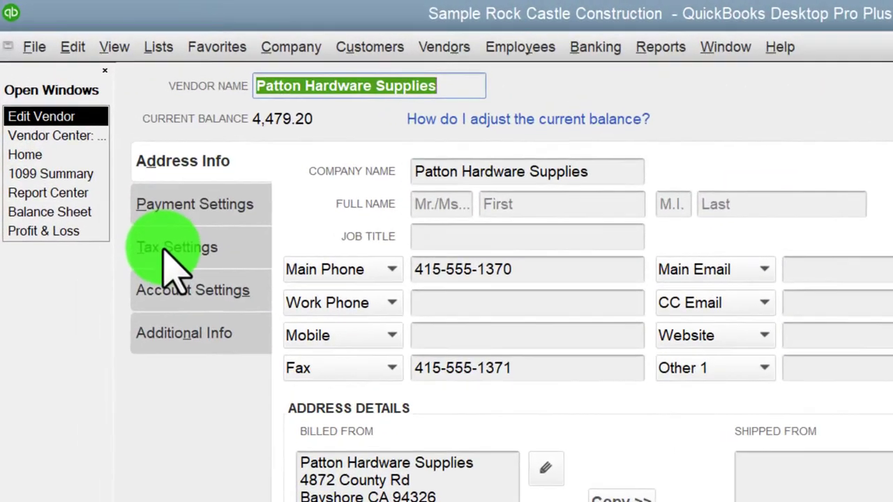
{"action": "left_click", "coordinate": [164, 248]}
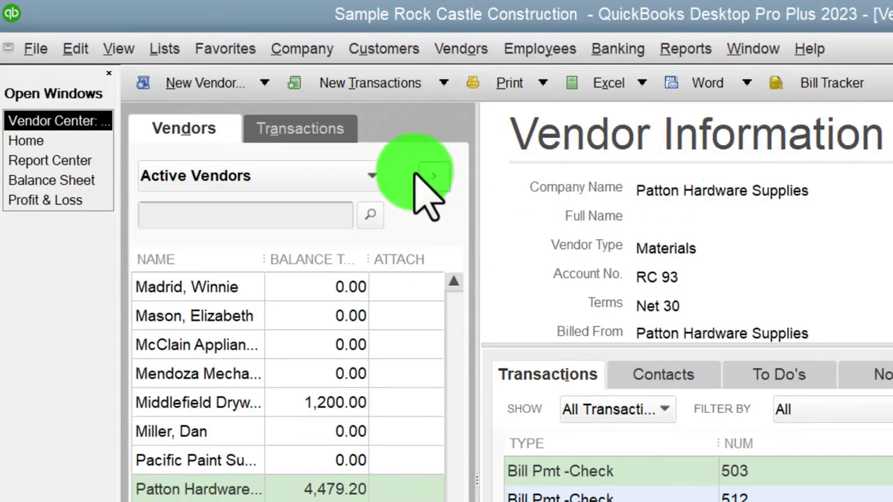
- Run the 1099 Summary again from the Report Center and enter 01/01/24 as the start date and 12/31/24 as the end date
{"action": "left_click", "coordinate": [83, 165]}
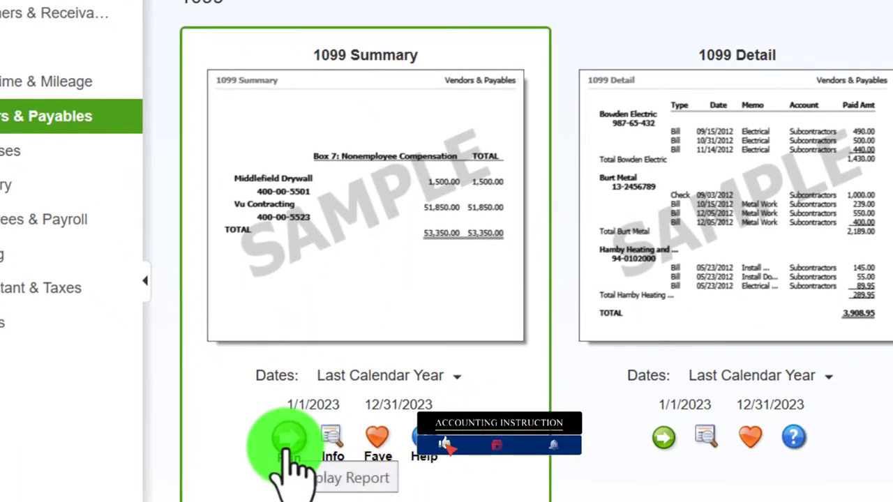
{"action": "left_click", "coordinate": [288, 441]}
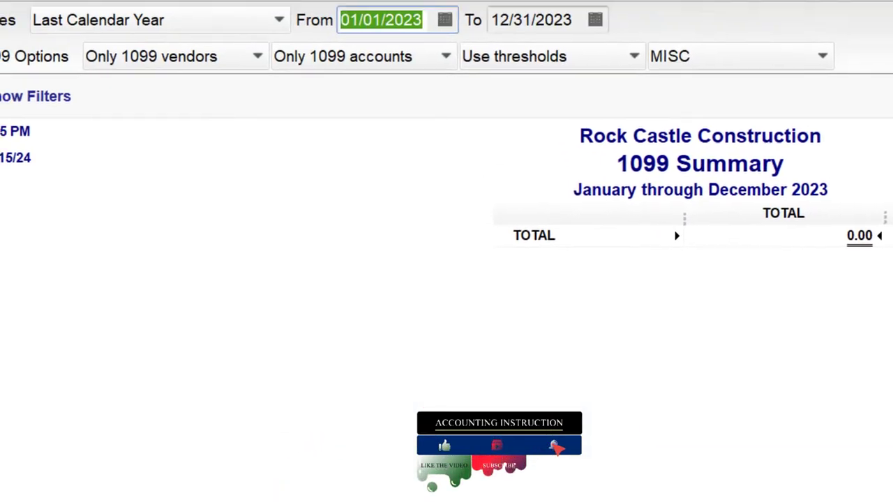
{"action": "type", "text": "010124"}
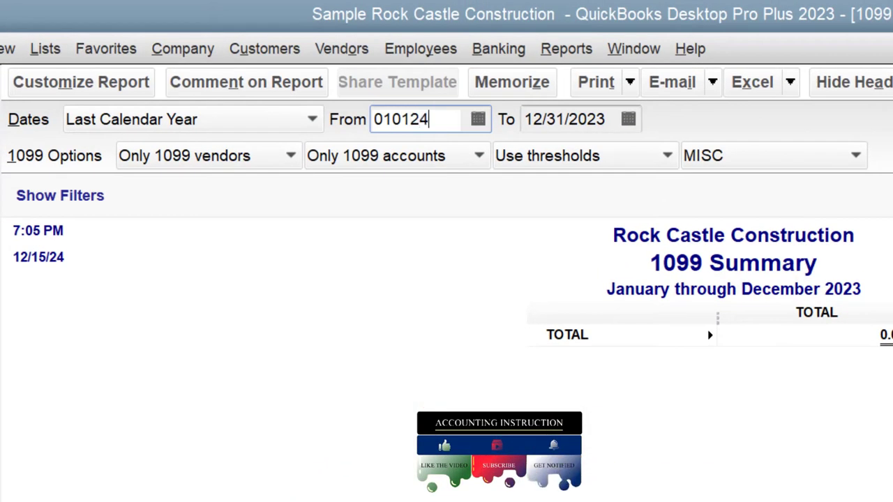
{"action": "key", "text": "Tab"}
{"action": "type", "text": "1"}
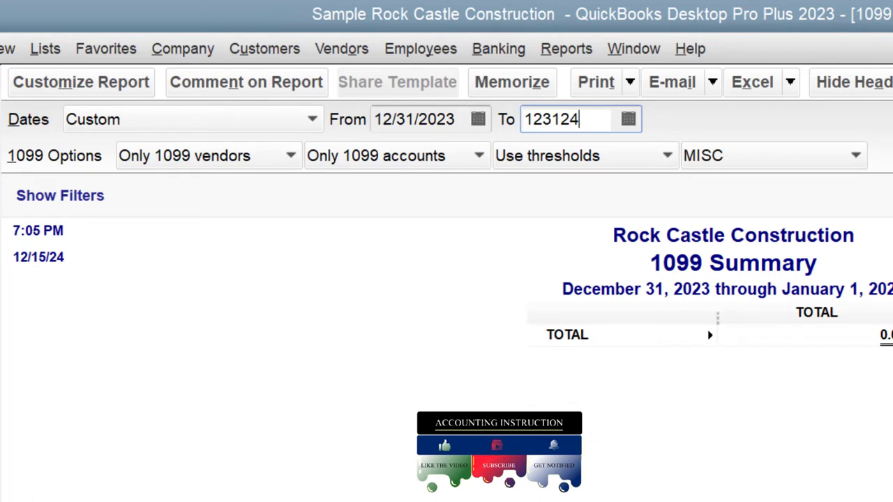
{"action": "key", "text": "Tab"}
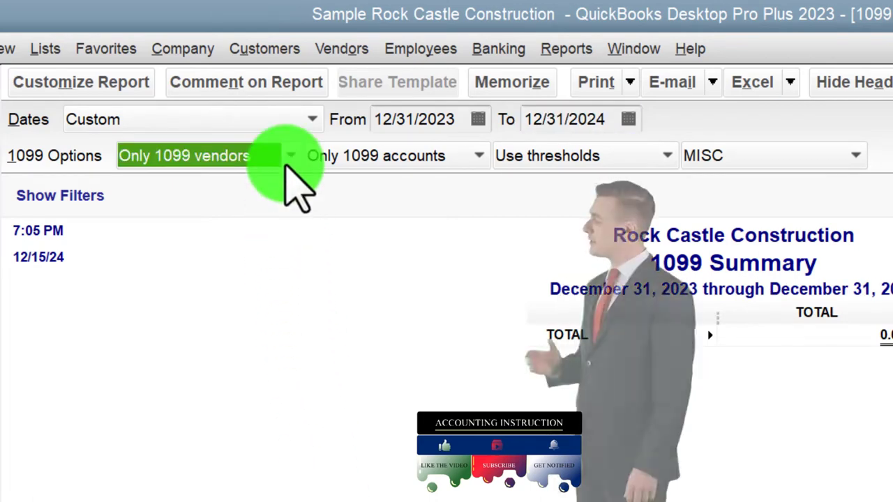
- Set the 1099 Summary options to include All vendors and All allowed accounts
{"action": "left_click", "coordinate": [292, 156]}
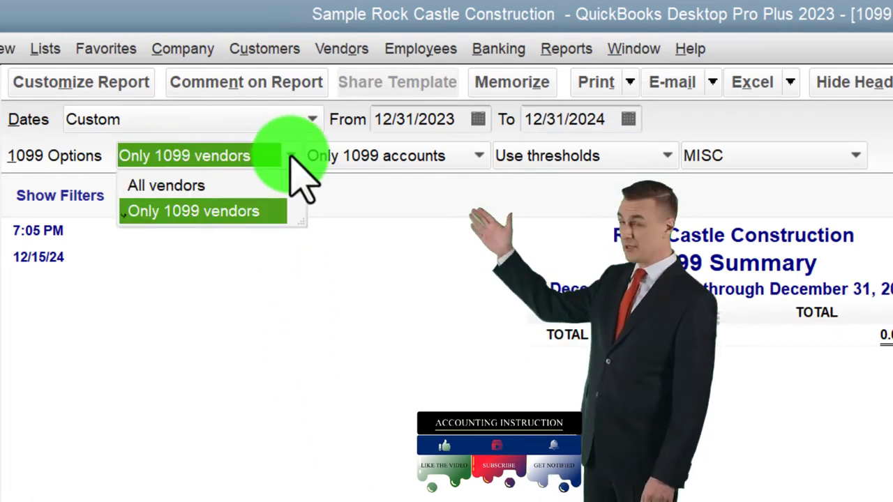
{"action": "left_click", "coordinate": [291, 156]}
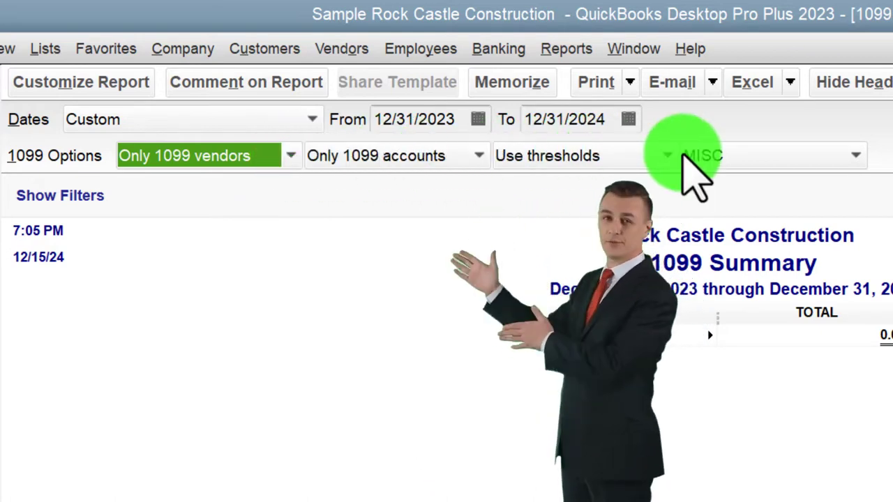
{"action": "left_click", "coordinate": [286, 158]}
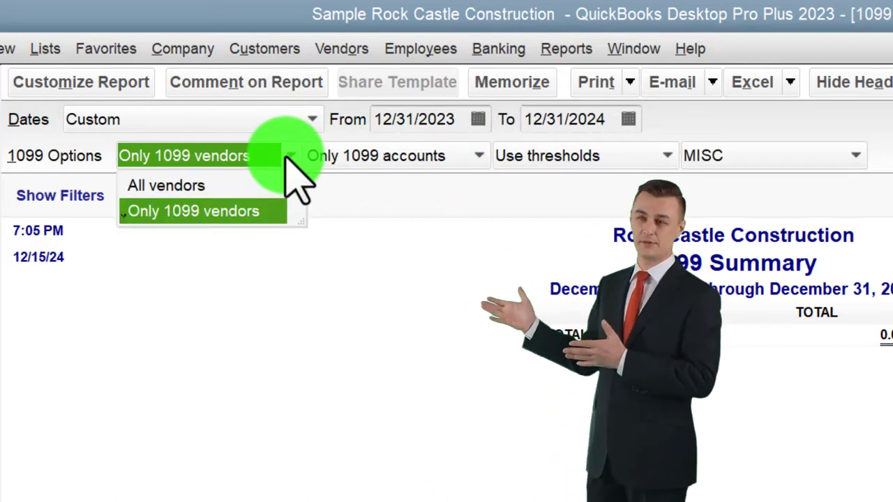
{"action": "left_click", "coordinate": [244, 187]}
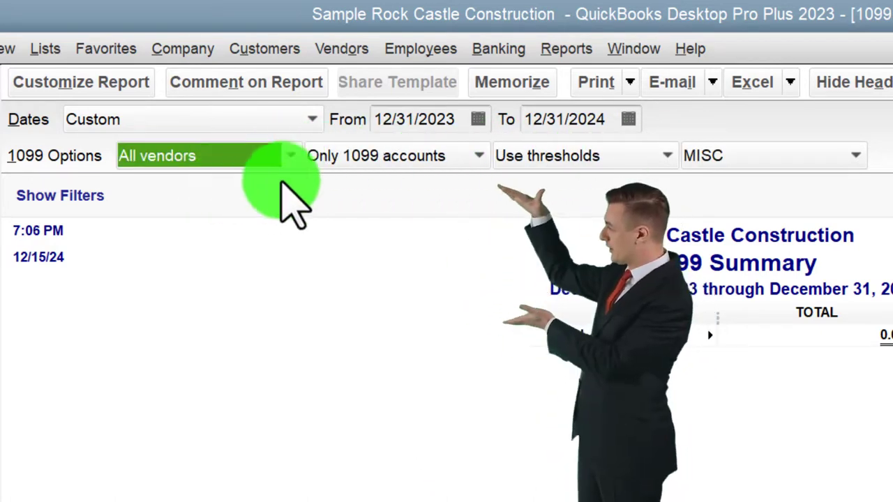
{"action": "left_click", "coordinate": [455, 159]}
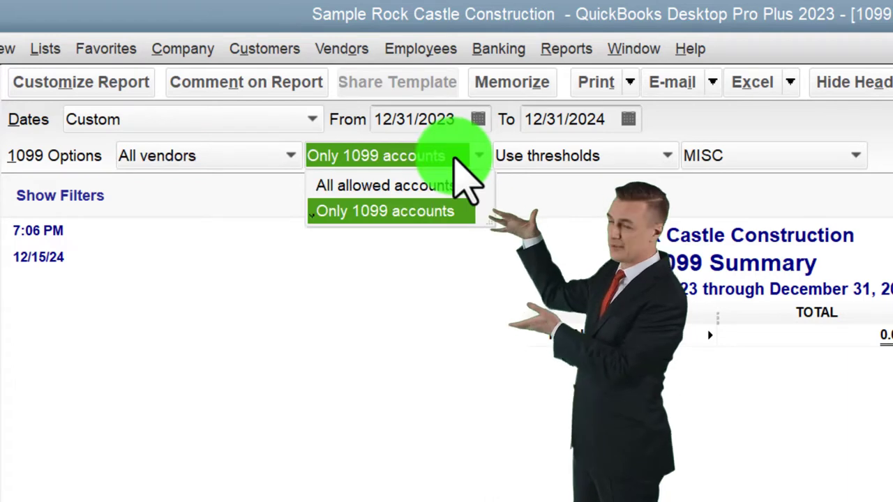
{"action": "left_click", "coordinate": [397, 187]}
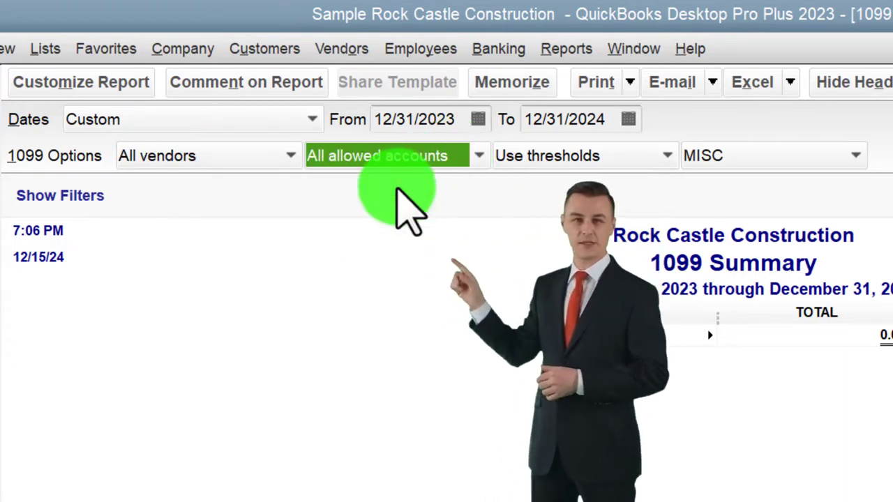
- Check the threshold choices, keep Use thresholds, and switch the 1099 Summary's form type to NEC
{"action": "left_click", "coordinate": [586, 158]}
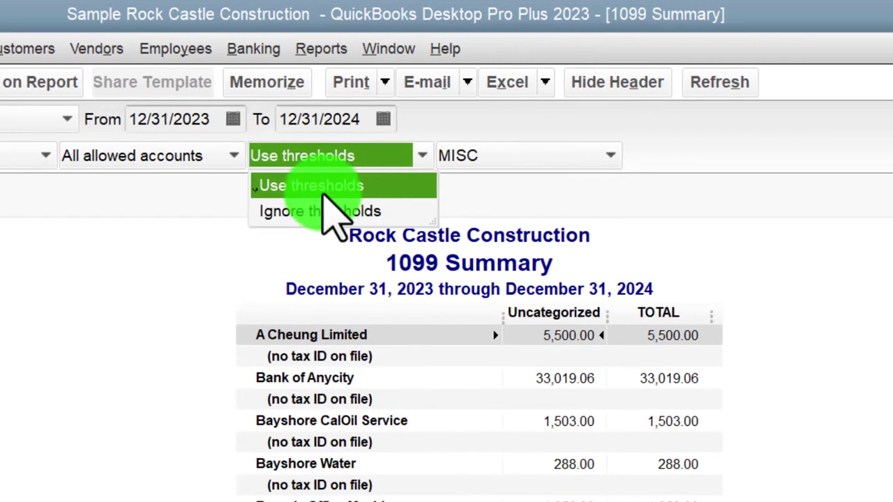
{"action": "left_click", "coordinate": [532, 150]}
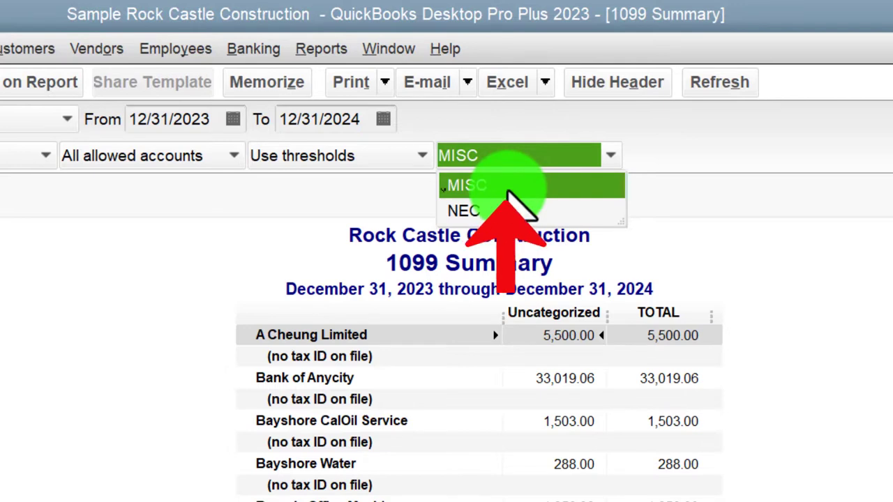
{"action": "left_click", "coordinate": [466, 211]}
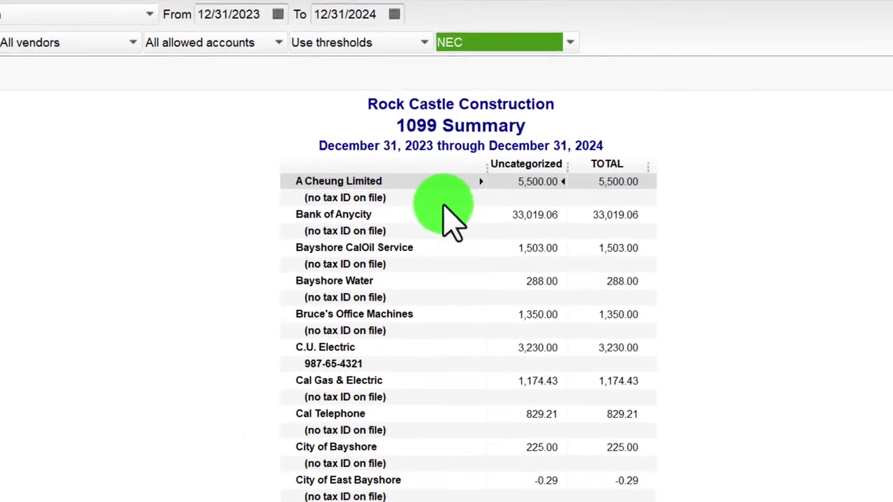
- Examine the vendors, their tax ID entries and the uncategorized amounts throughout the 1099 Summary report
{"action": "scroll", "coordinate": [429, 359], "scroll_direction": "down", "scroll_amount": 2}
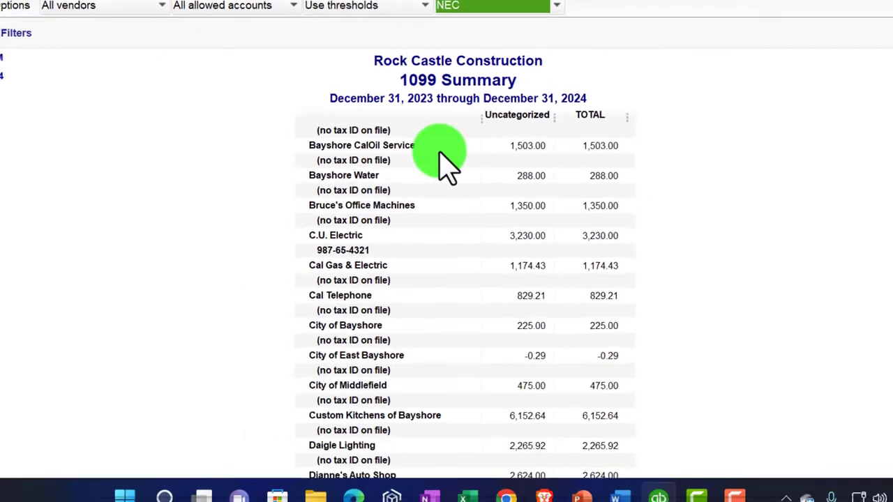
{"action": "scroll", "coordinate": [447, 164], "scroll_direction": "down", "scroll_amount": 1}
{"action": "scroll", "coordinate": [447, 164], "scroll_direction": "up", "scroll_amount": 3}
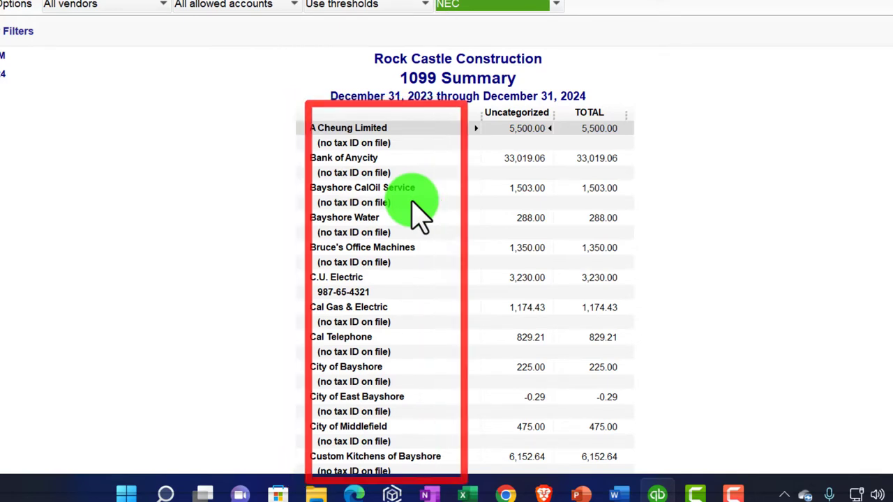
{"action": "scroll", "coordinate": [339, 286], "scroll_direction": "down", "scroll_amount": 6}
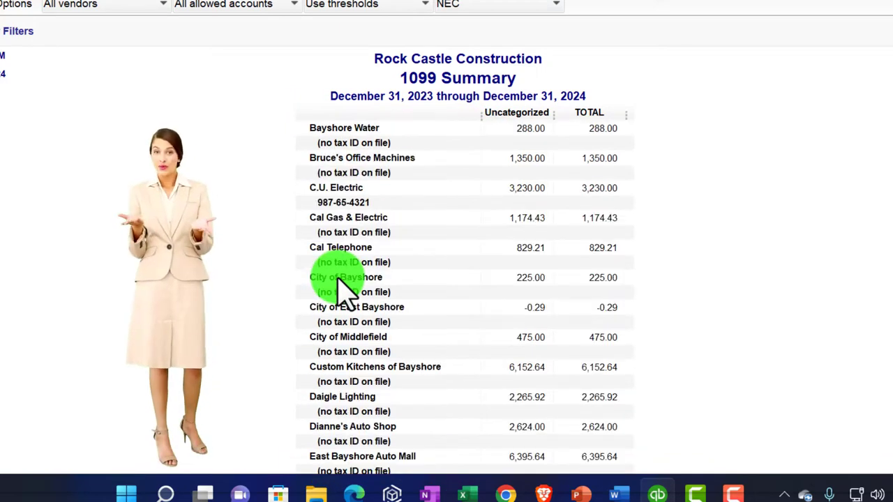
{"action": "scroll", "coordinate": [340, 286], "scroll_direction": "down", "scroll_amount": 9}
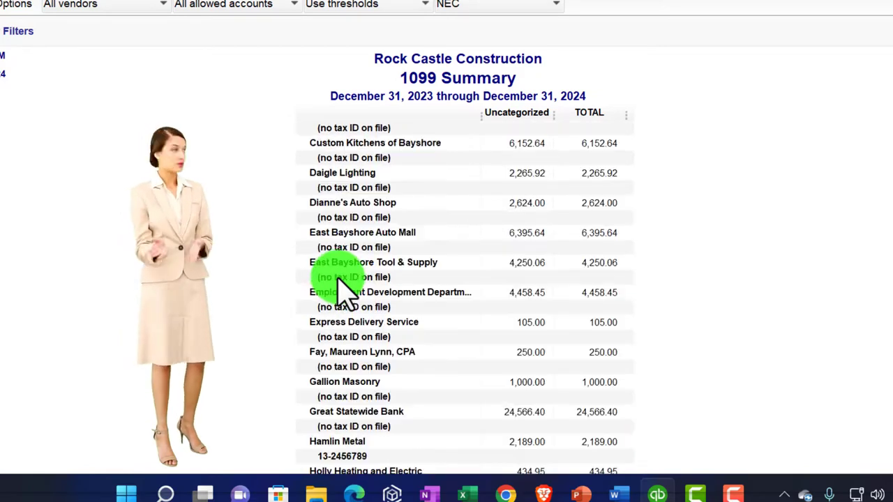
{"action": "scroll", "coordinate": [344, 293], "scroll_direction": "down", "scroll_amount": 2}
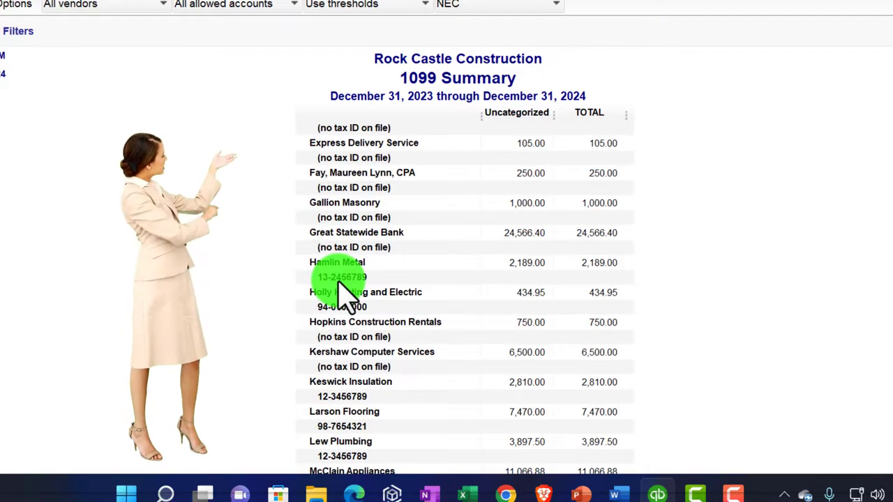
{"action": "scroll", "coordinate": [344, 293], "scroll_direction": "down", "scroll_amount": 12}
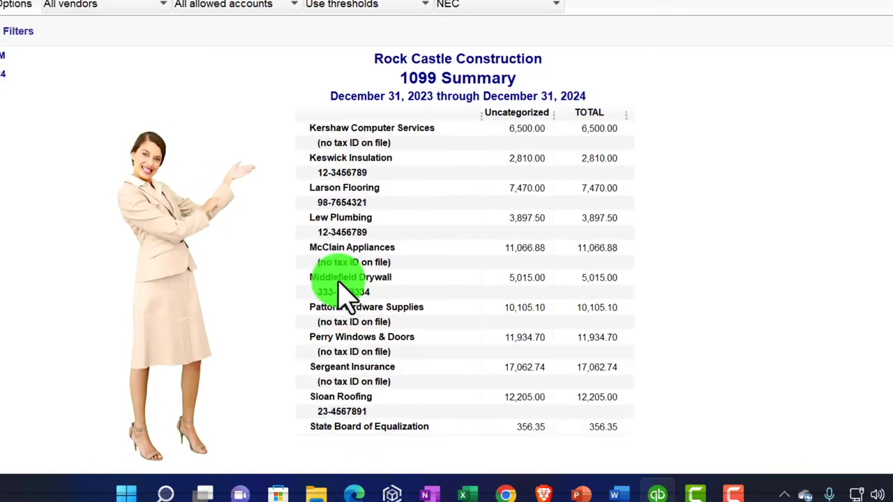
{"action": "scroll", "coordinate": [344, 293], "scroll_direction": "down", "scroll_amount": 8}
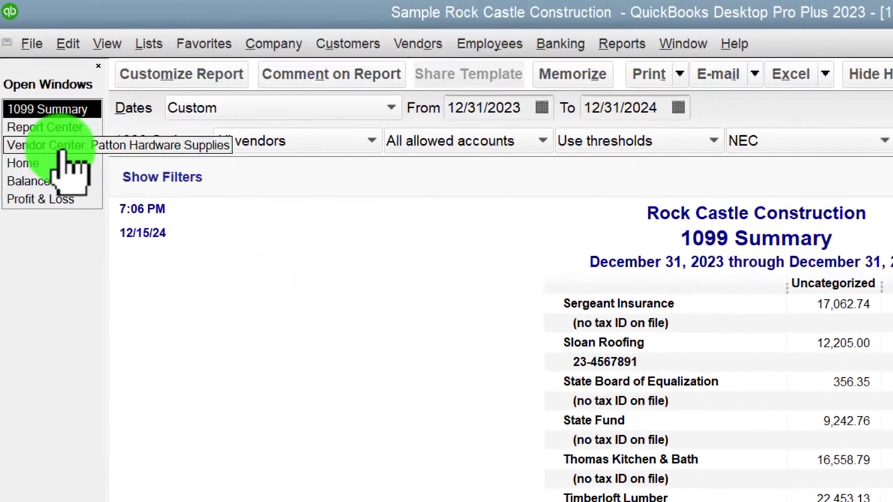
- Open the individual vendor's record, first among the shown active vendors, for editing and mark the vendor as eligible for 1099
{"action": "left_click", "coordinate": [64, 146]}
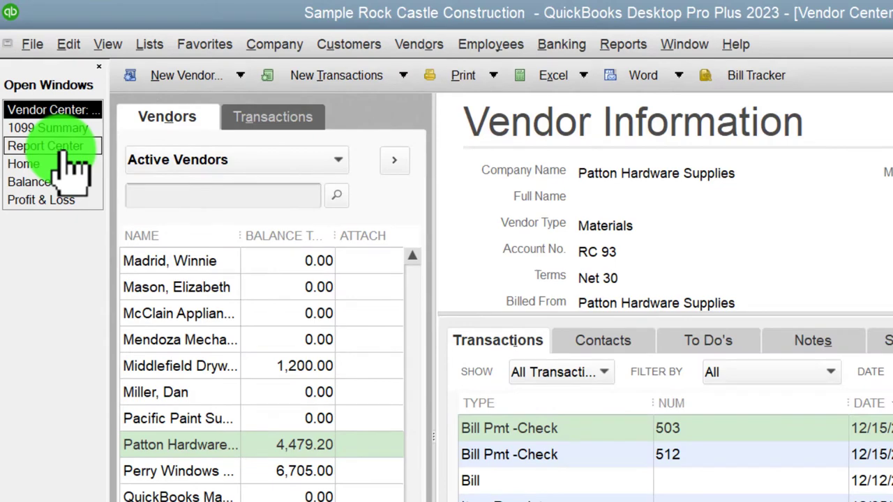
{"action": "left_click", "coordinate": [187, 261]}
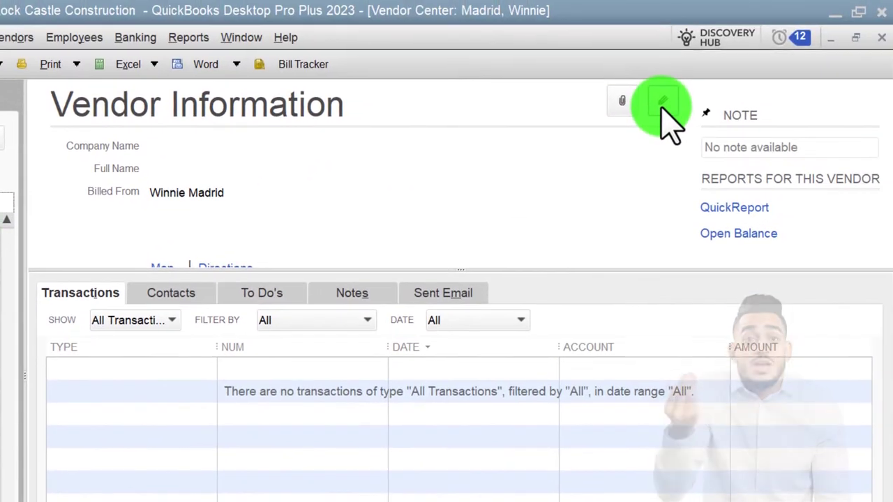
{"action": "left_click", "coordinate": [658, 103]}
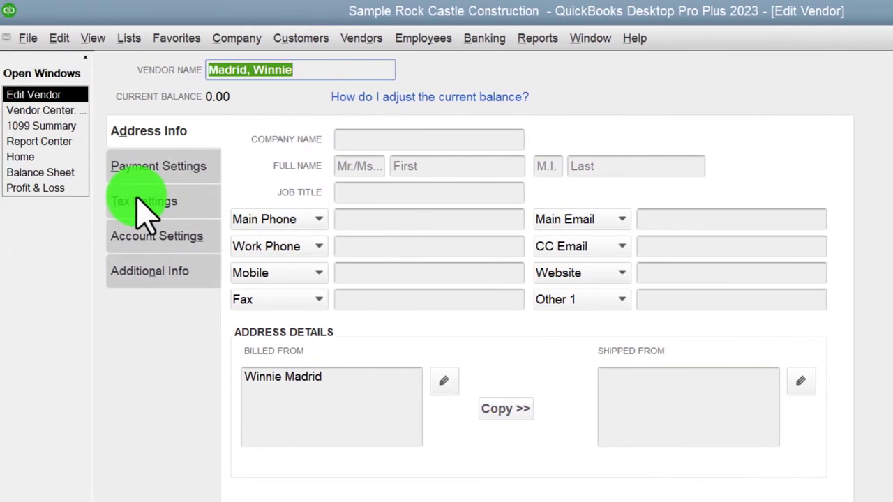
{"action": "left_click", "coordinate": [145, 204]}
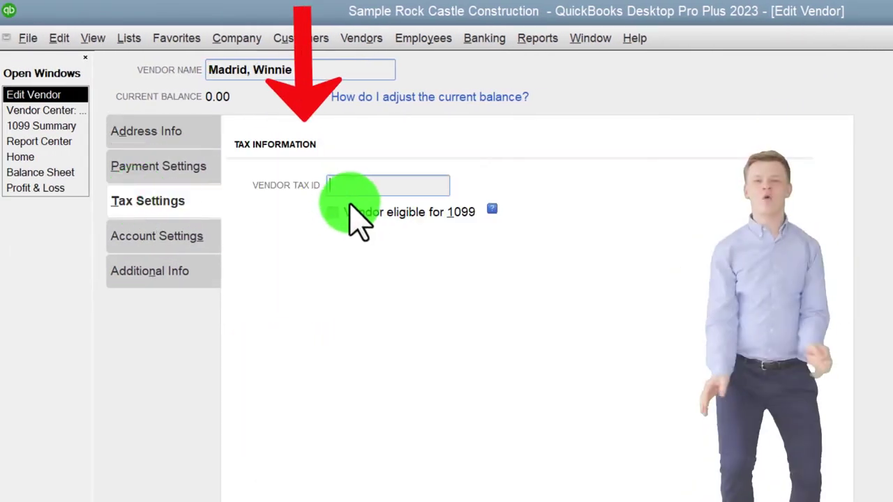
{"action": "left_click", "coordinate": [335, 213]}
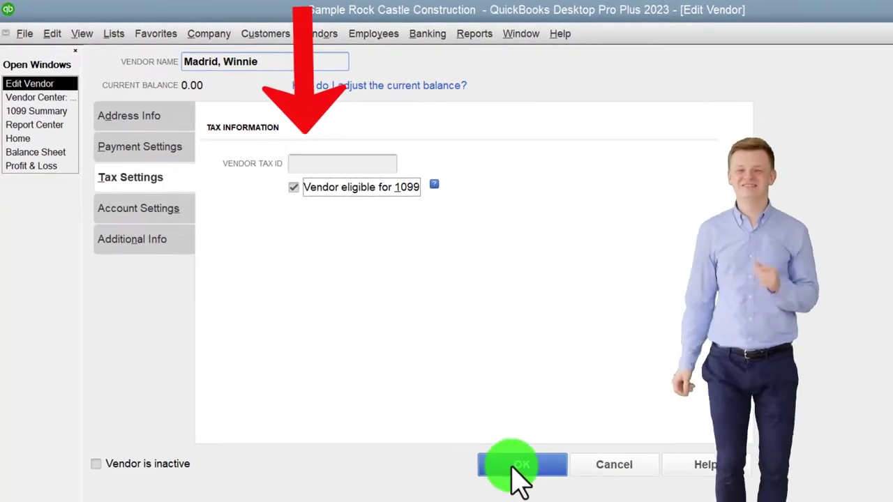
- Agree to supply the missing tax ID, enter the individual vendor's tax ID and save the vendor record
{"action": "left_click", "coordinate": [516, 465]}
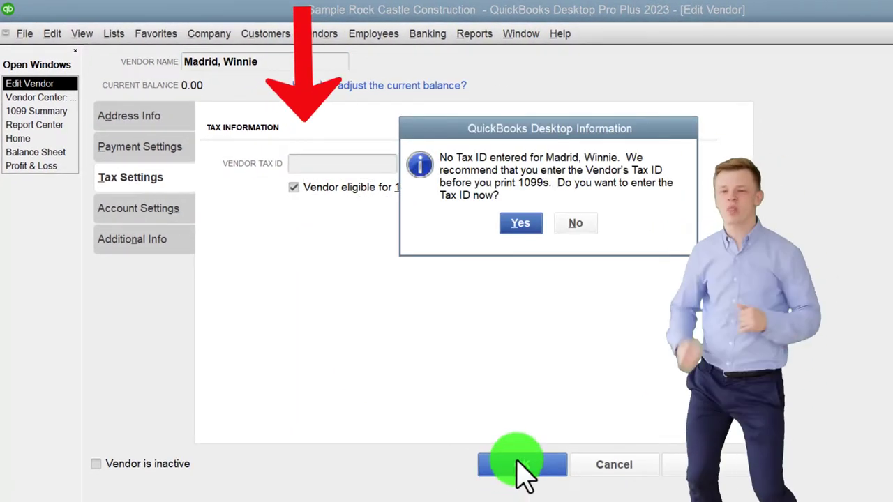
{"action": "left_click", "coordinate": [520, 224]}
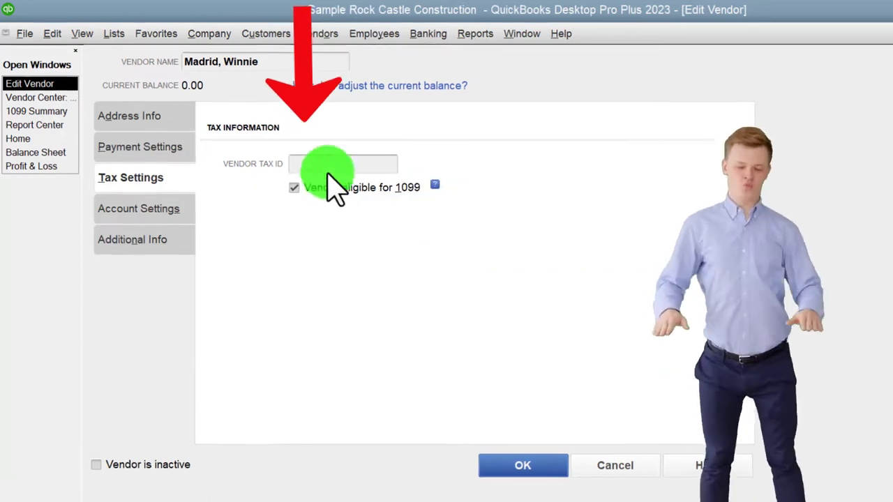
{"action": "type", "text": "555"}
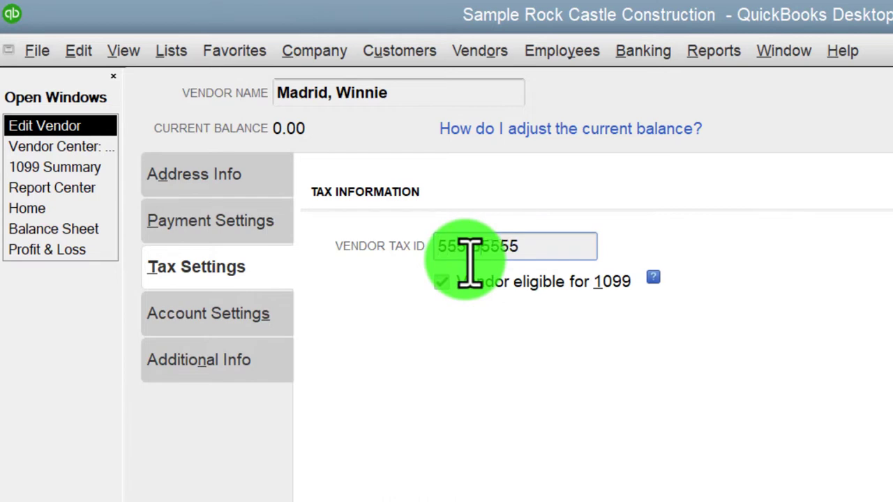
{"action": "type", "text": "-55-555"}
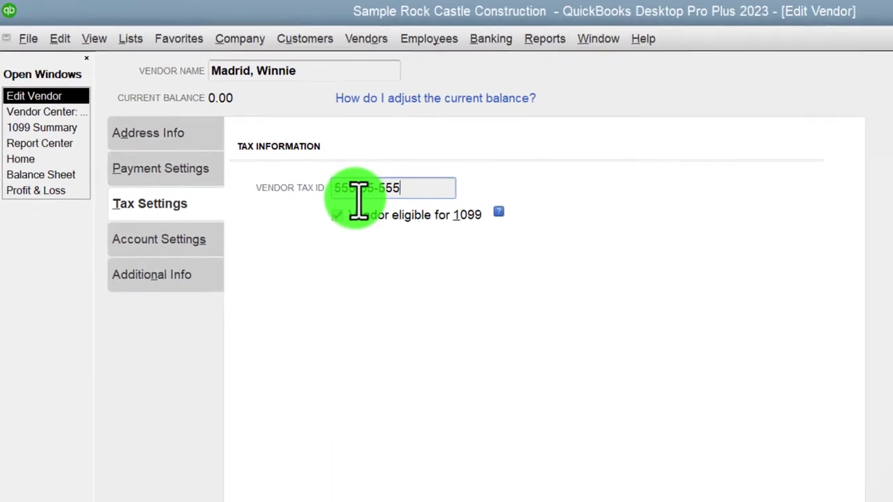
{"action": "type", "text": "5"}
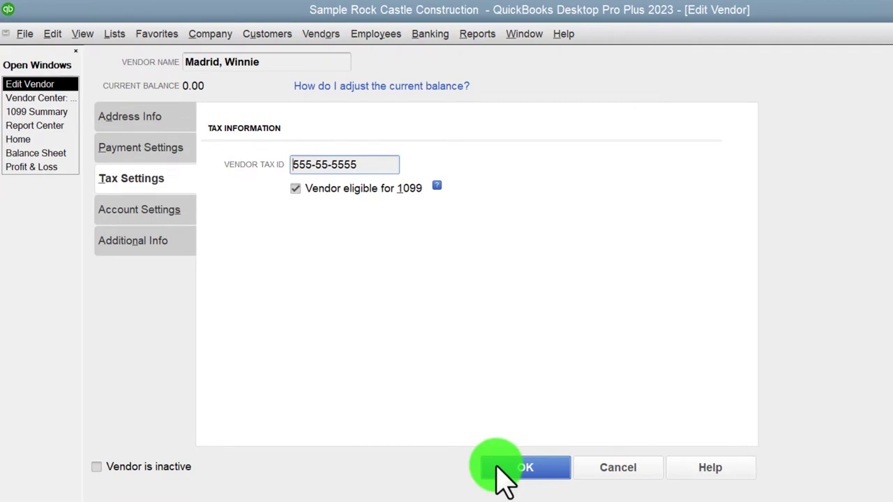
{"action": "left_click", "coordinate": [524, 467]}
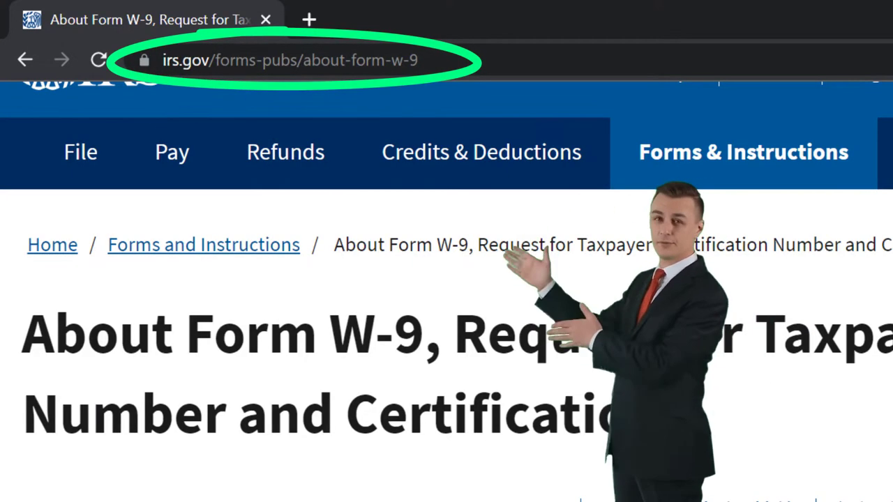
- Switch to the browser and read the IRS page About Form W-9, Request for Taxpayer Identification Number and Certification
{"action": "scroll", "coordinate": [447, 279], "scroll_direction": "down", "scroll_amount": 3}
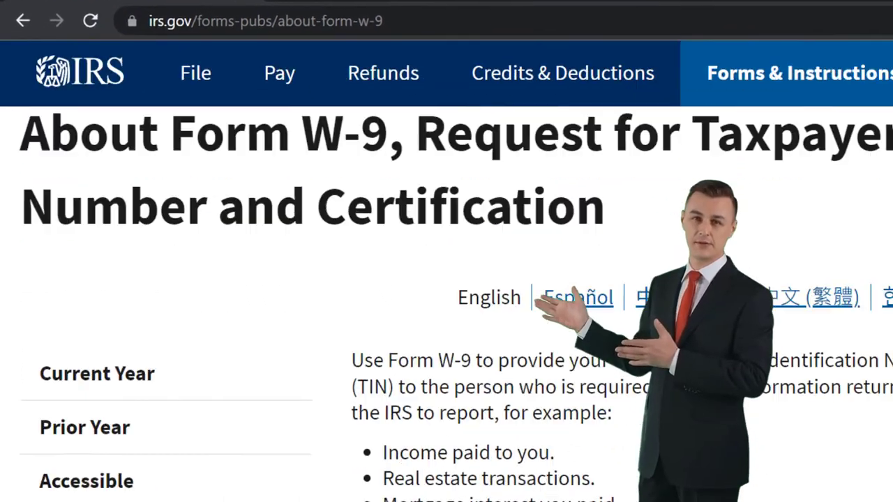
{"action": "scroll", "coordinate": [431, 489], "scroll_direction": "down", "scroll_amount": 1}
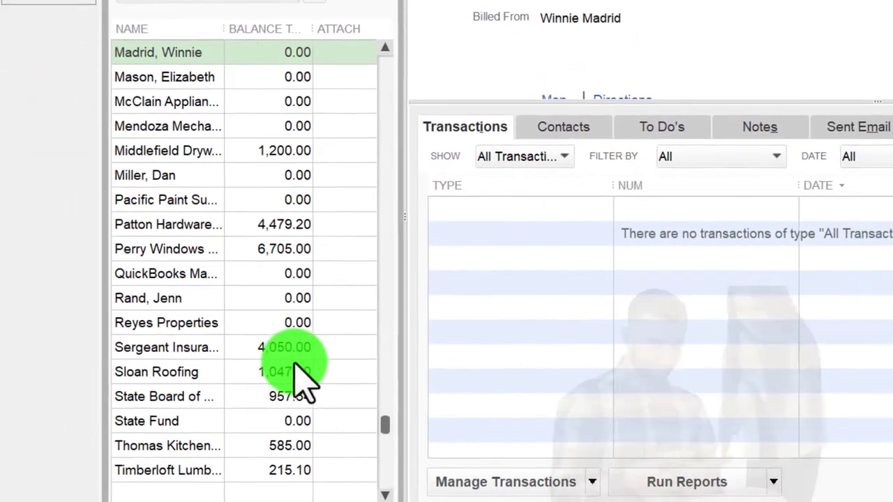
- Look over the active vendor list and examine the vendors' tax ID entries in the refreshed 1099 Summary
{"action": "scroll", "coordinate": [293, 377], "scroll_direction": "up", "scroll_amount": 3}
{"action": "scroll", "coordinate": [293, 377], "scroll_direction": "up", "scroll_amount": 8}
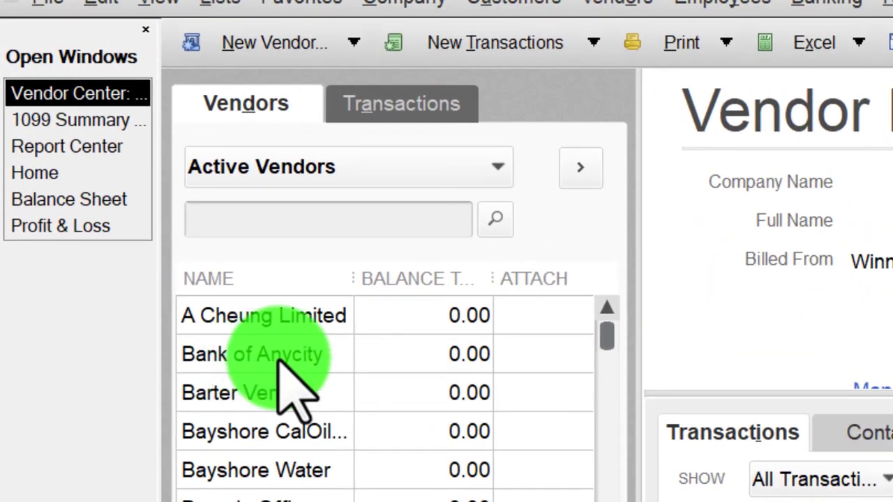
{"action": "left_click", "coordinate": [50, 125]}
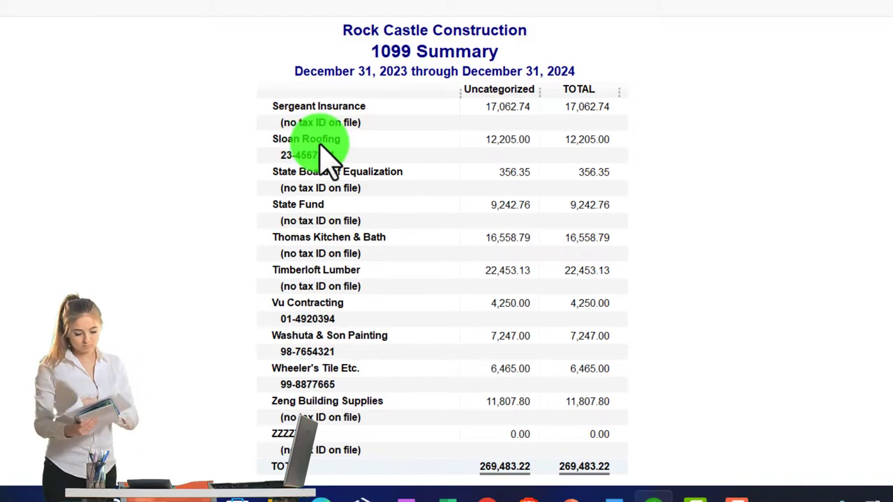
{"action": "scroll", "coordinate": [318, 168], "scroll_direction": "up", "scroll_amount": 15}
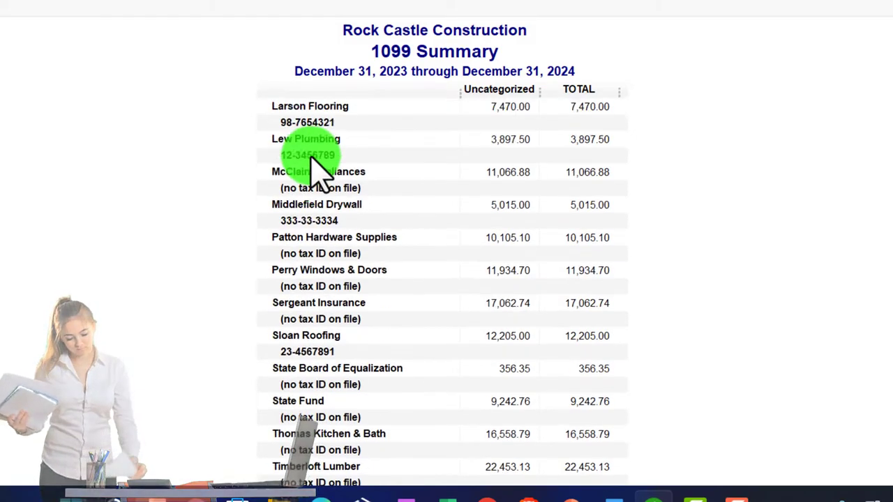
{"action": "scroll", "coordinate": [282, 185], "scroll_direction": "up", "scroll_amount": 3}
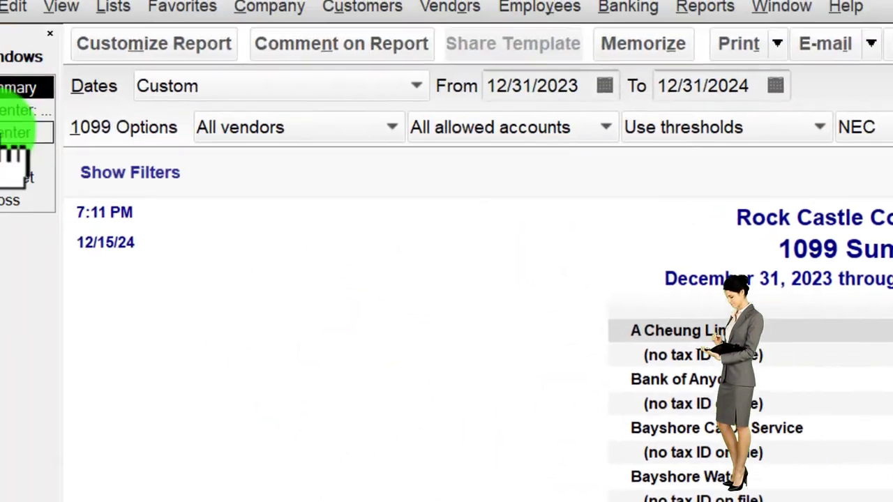
- Edit the vendor Bruce's Office Machines to enter its tax ID and make it eligible for 1099, and save the record
{"action": "left_click", "coordinate": [62, 148]}
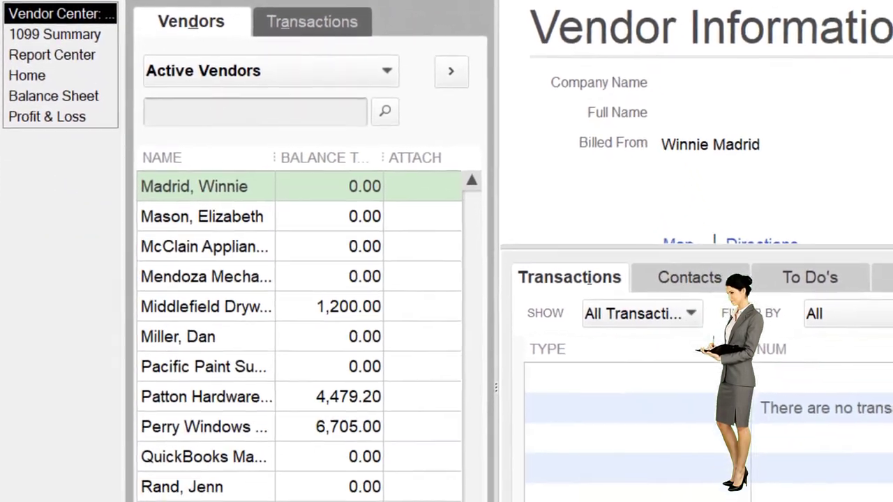
{"action": "left_click_drag", "start_coordinate": [515, 418], "coordinate": [494, 264]}
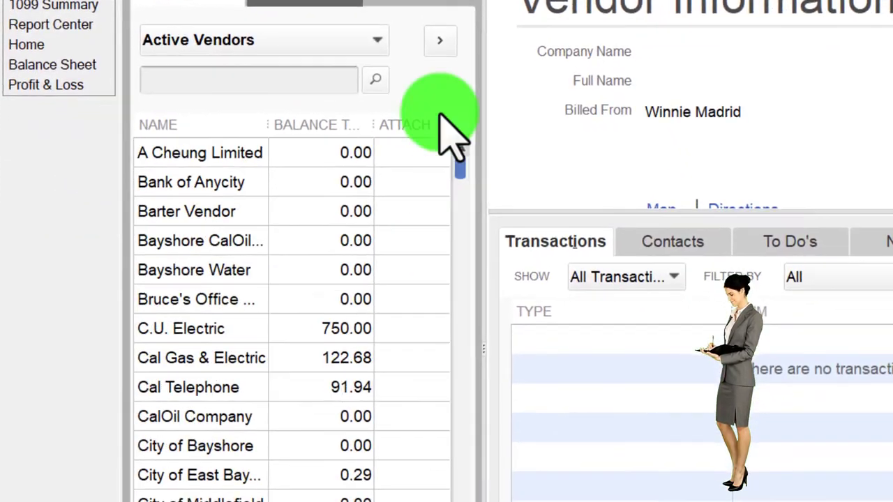
{"action": "left_click", "coordinate": [213, 296]}
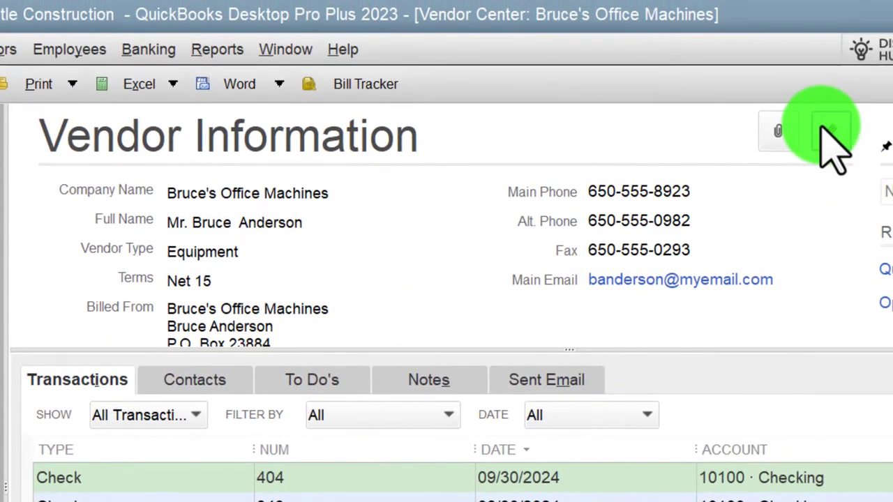
{"action": "left_click", "coordinate": [831, 136]}
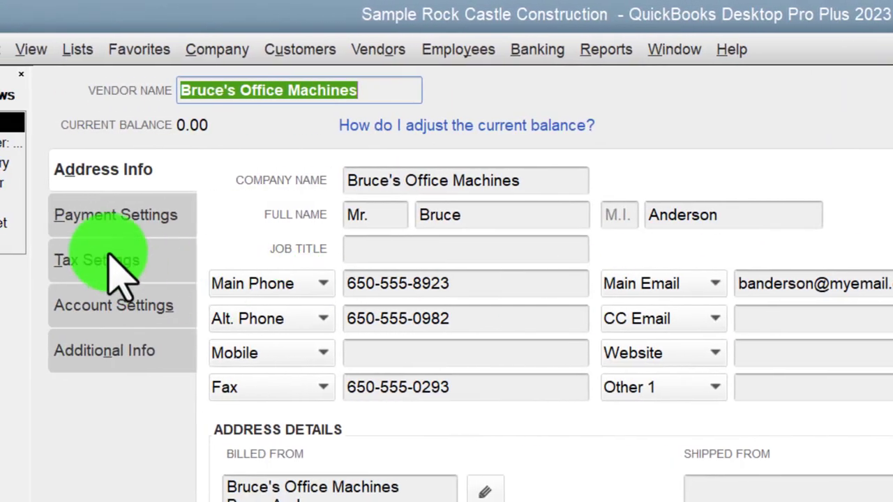
{"action": "left_click", "coordinate": [105, 259]}
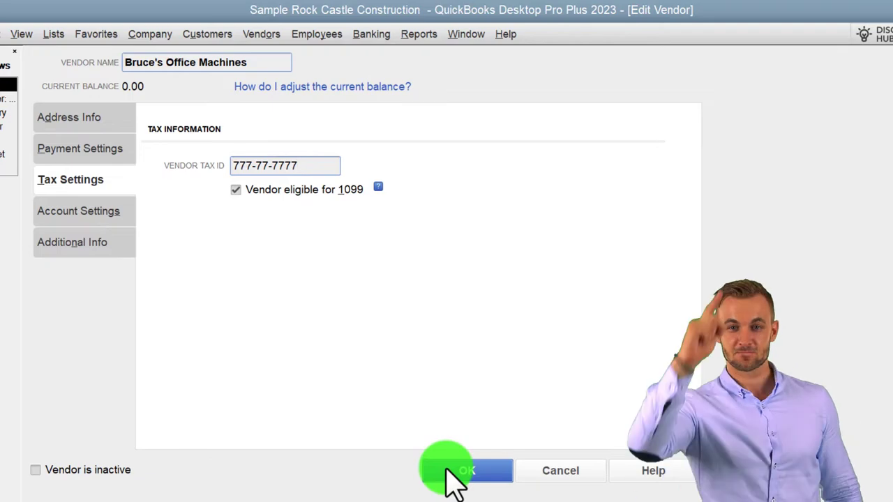
{"action": "left_click", "coordinate": [452, 470]}
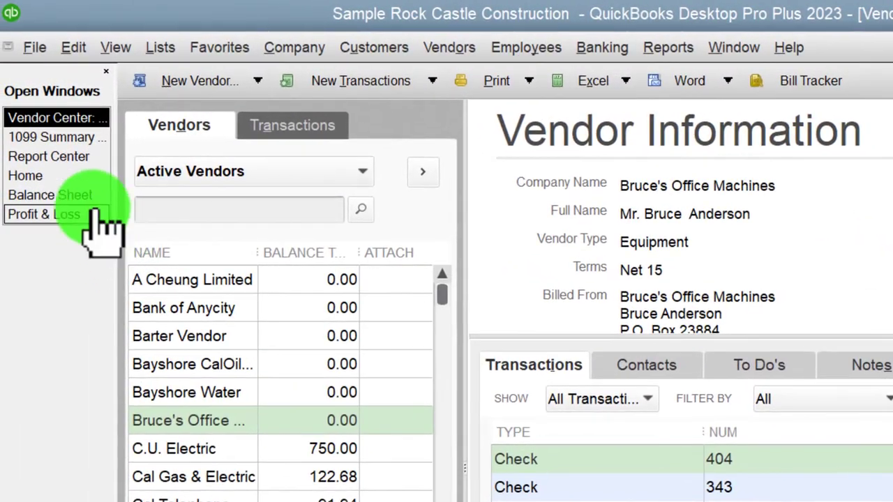
- Limit the 1099 Summary to Only 1099 vendors, keeping All allowed accounts, Use thresholds and form type NEC
{"action": "left_click", "coordinate": [62, 140]}
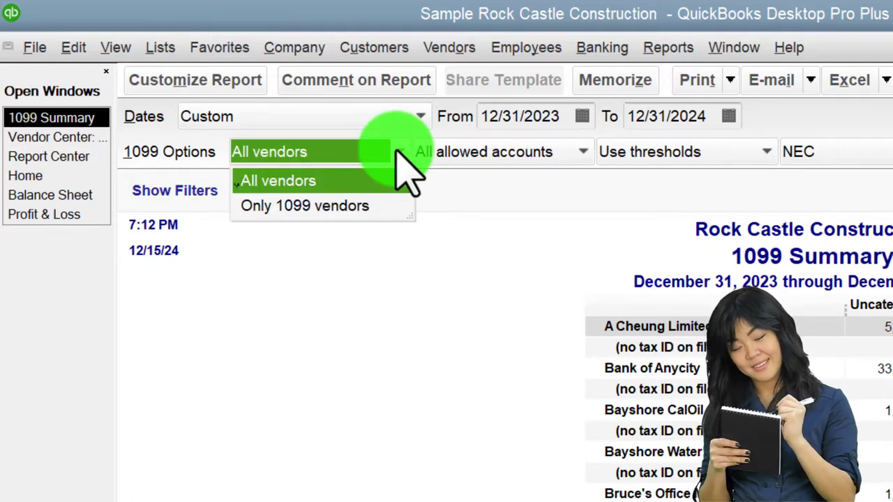
{"action": "left_click", "coordinate": [359, 209]}
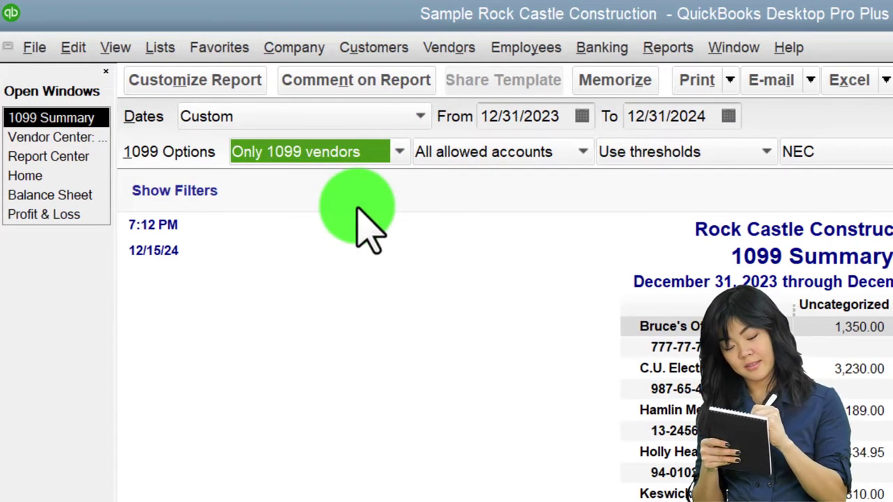
{"action": "left_click", "coordinate": [462, 159]}
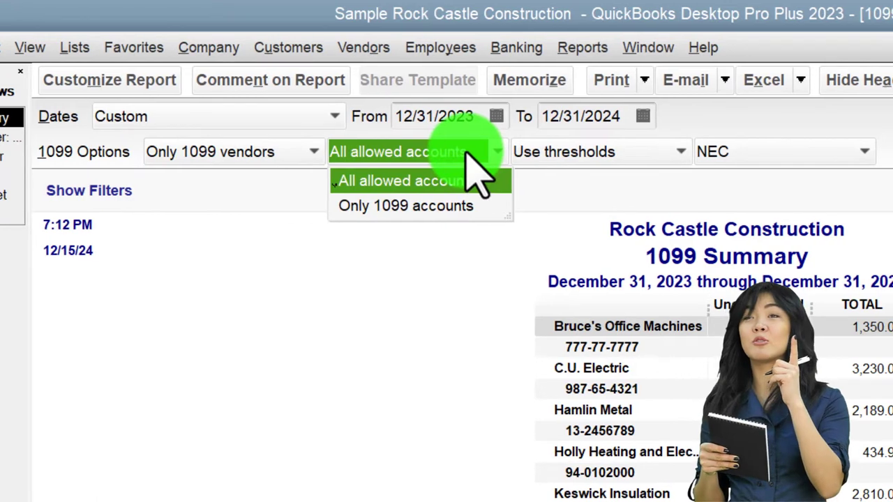
{"action": "left_click", "coordinate": [647, 150]}
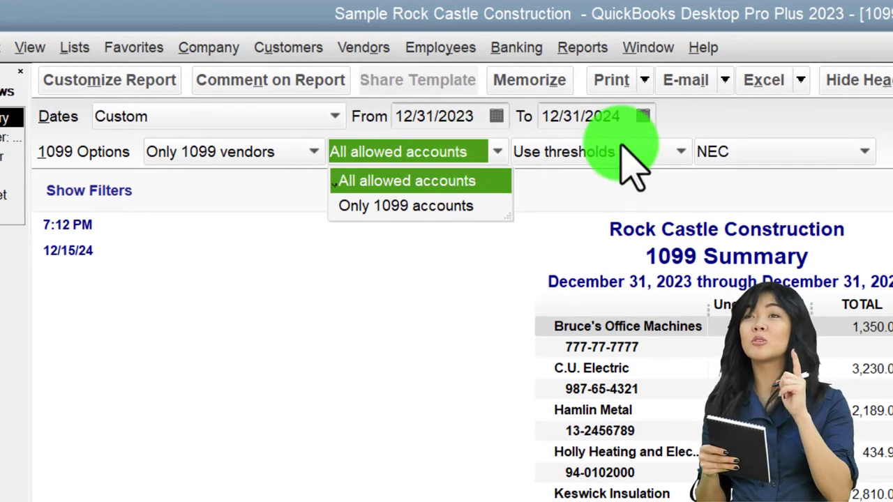
{"action": "left_click", "coordinate": [778, 155]}
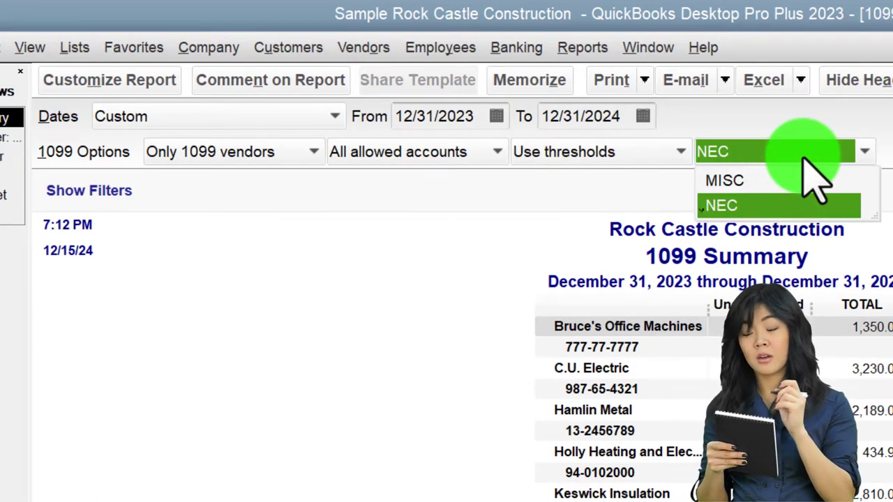
{"action": "left_click", "coordinate": [354, 463]}
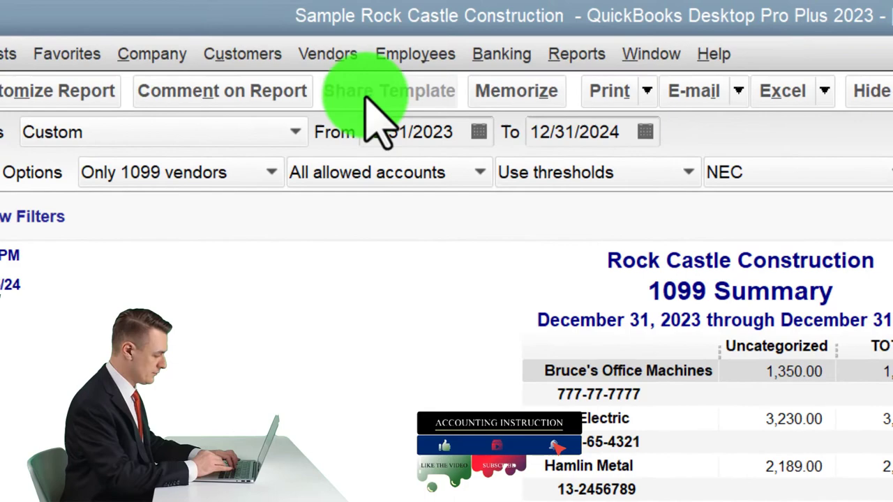
- Run the Vendor 1099 Review report, examine each vendor's tax ID, 1099 eligibility and address details, and close the report
{"action": "left_click", "coordinate": [324, 48]}
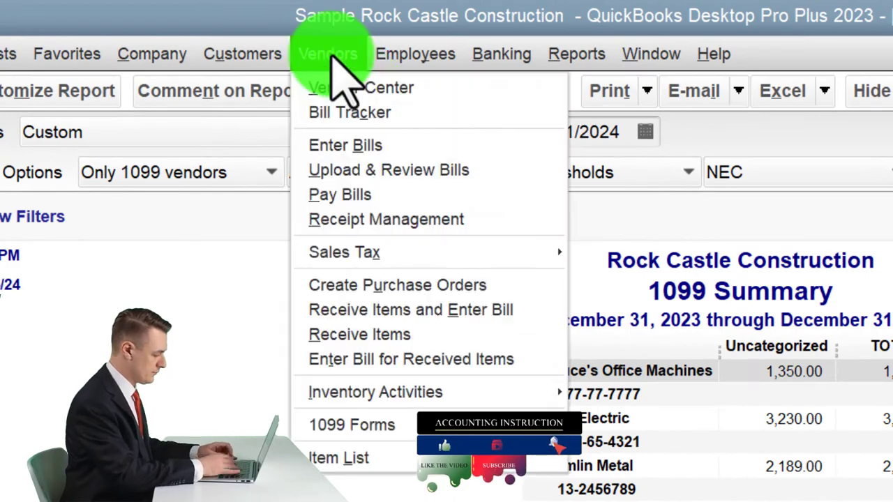
{"action": "mouse_move", "coordinate": [384, 422]}
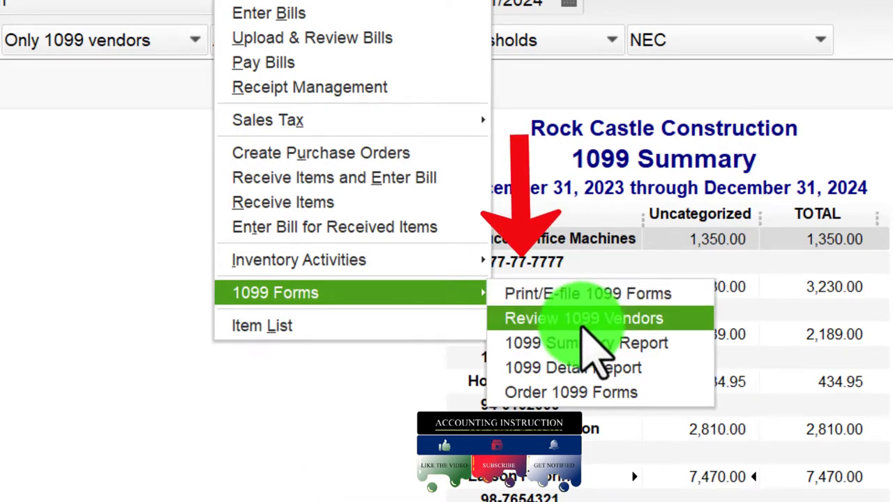
{"action": "left_click", "coordinate": [586, 321]}
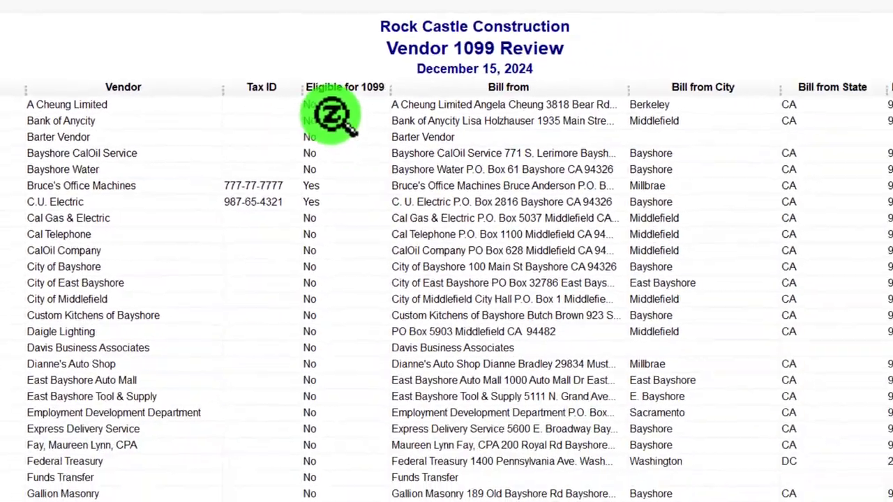
{"action": "scroll", "coordinate": [402, 183], "scroll_direction": "down", "scroll_amount": 10}
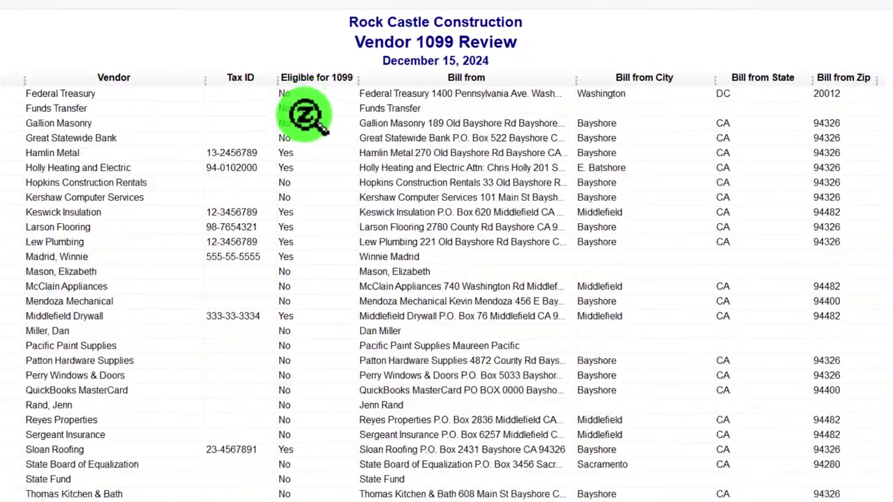
{"action": "scroll", "coordinate": [298, 279], "scroll_direction": "up", "scroll_amount": 10}
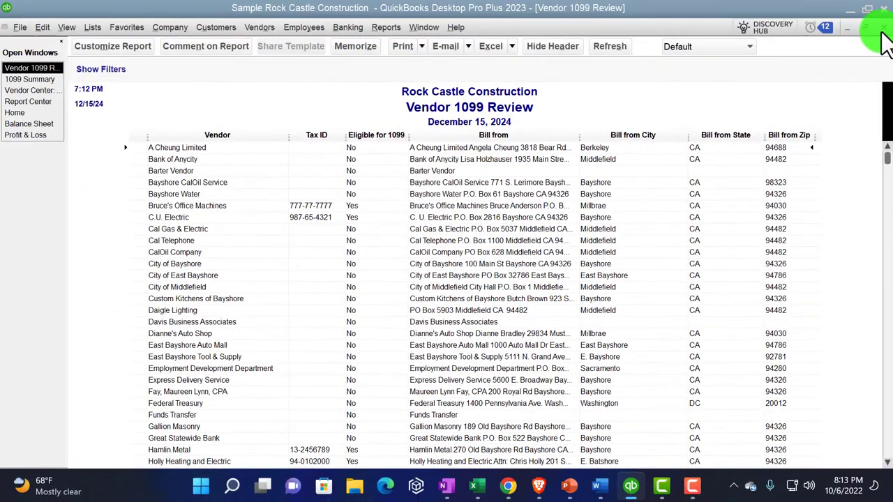
{"action": "left_click", "coordinate": [866, 28]}
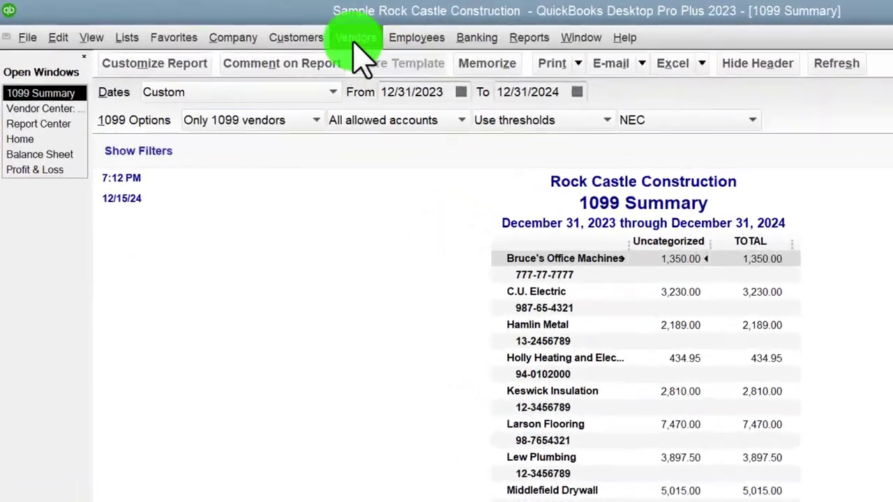
- Start the Print/E-file 1099 Forms process, accept the notice about account mapping, and begin Form 1099-NEC
{"action": "left_click", "coordinate": [259, 27]}
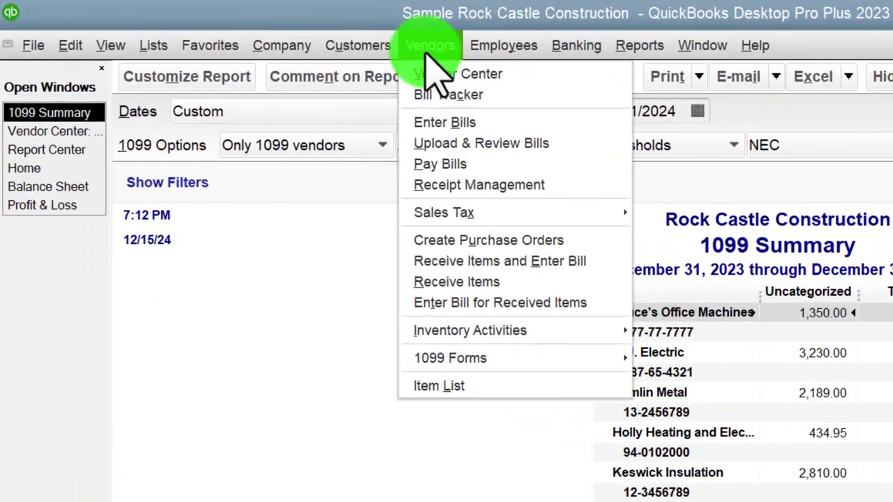
{"action": "mouse_move", "coordinate": [600, 359]}
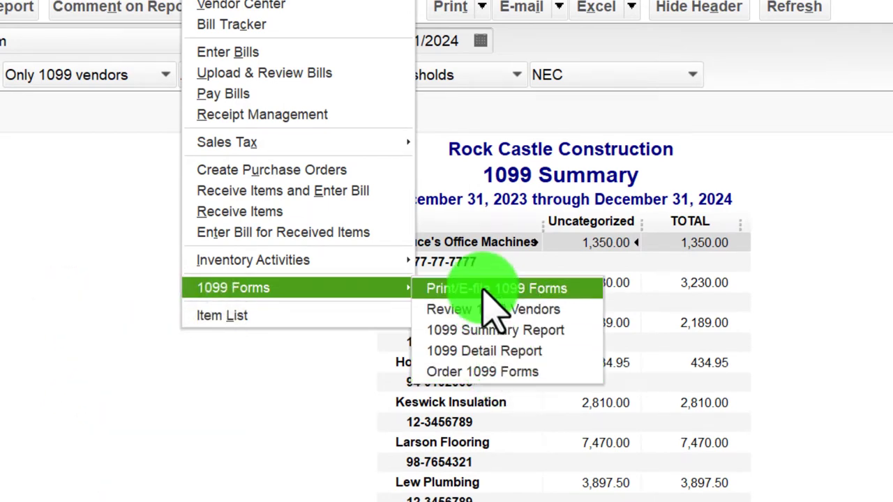
{"action": "left_click", "coordinate": [436, 288]}
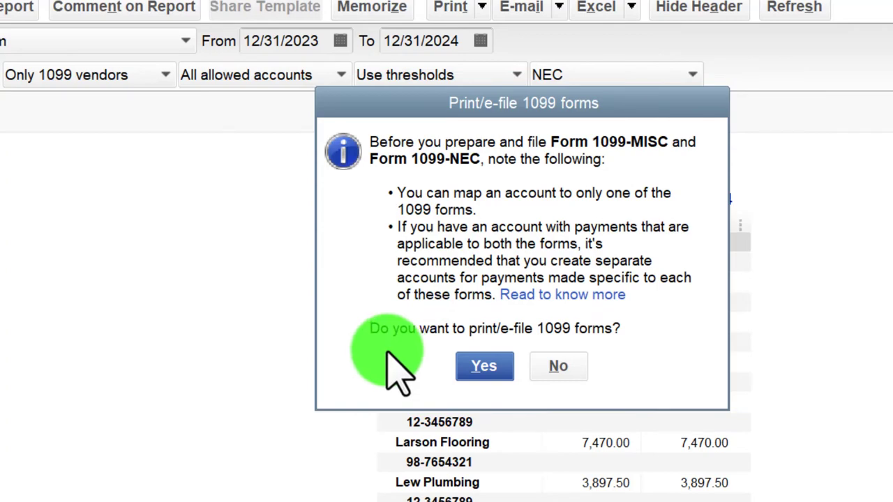
{"action": "left_click", "coordinate": [484, 366]}
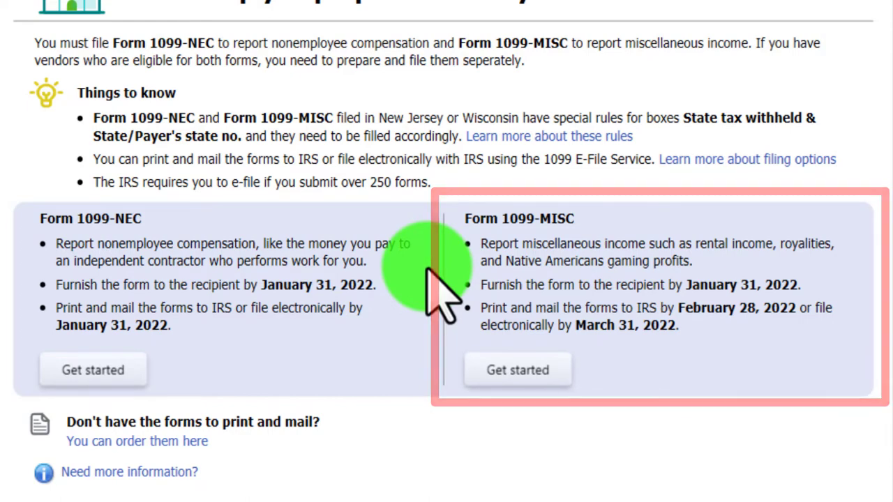
{"action": "left_click", "coordinate": [111, 377]}
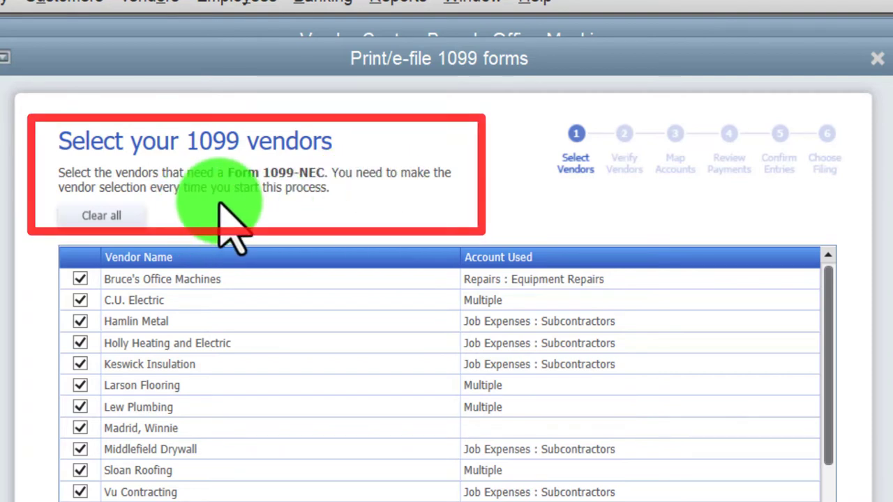
- Look over the 1099 vendor list, keep all vendors selected, and accept their verified 1099 info to reach account mapping
{"action": "scroll", "coordinate": [244, 370], "scroll_direction": "down", "scroll_amount": 1}
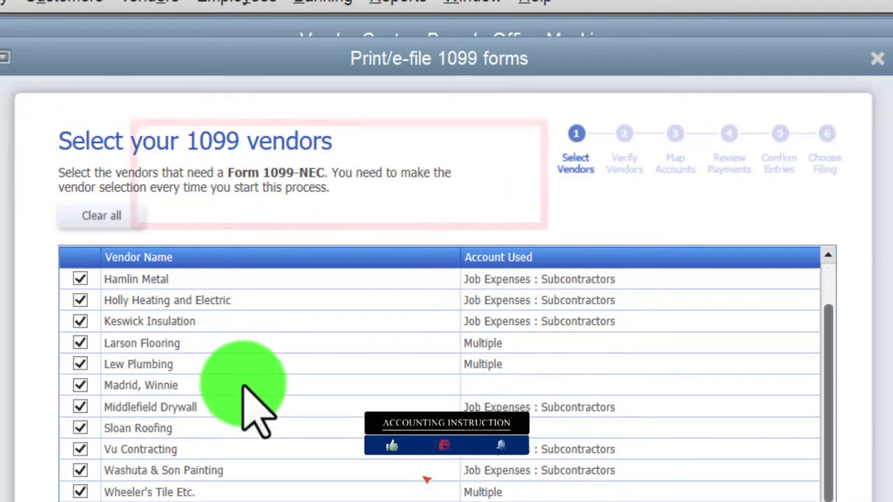
{"action": "scroll", "coordinate": [279, 377], "scroll_direction": "up", "scroll_amount": 1}
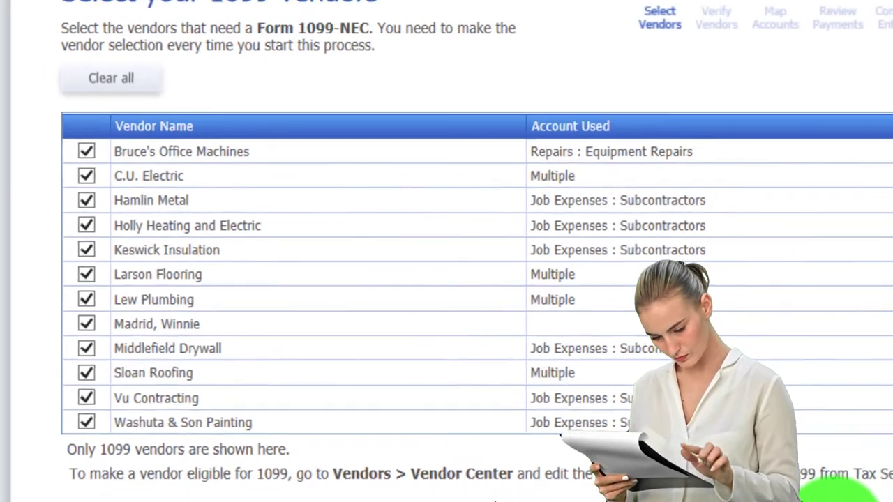
{"action": "left_click", "coordinate": [838, 497]}
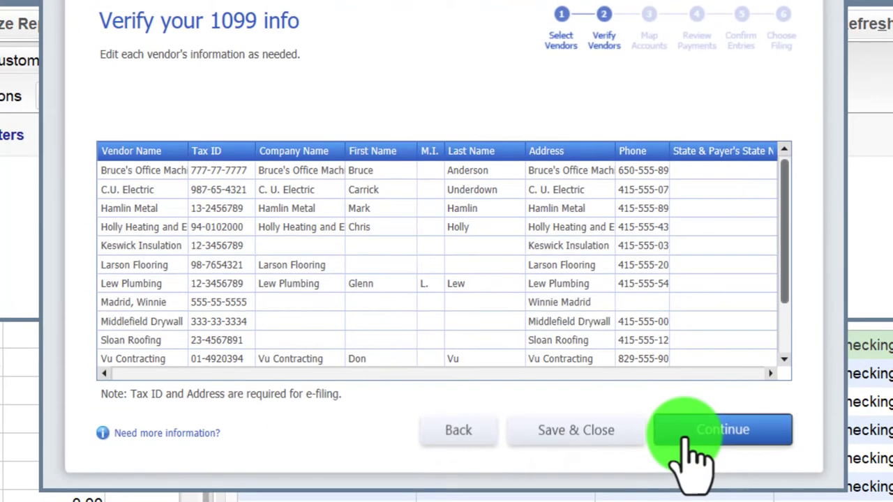
{"action": "left_click", "coordinate": [685, 440]}
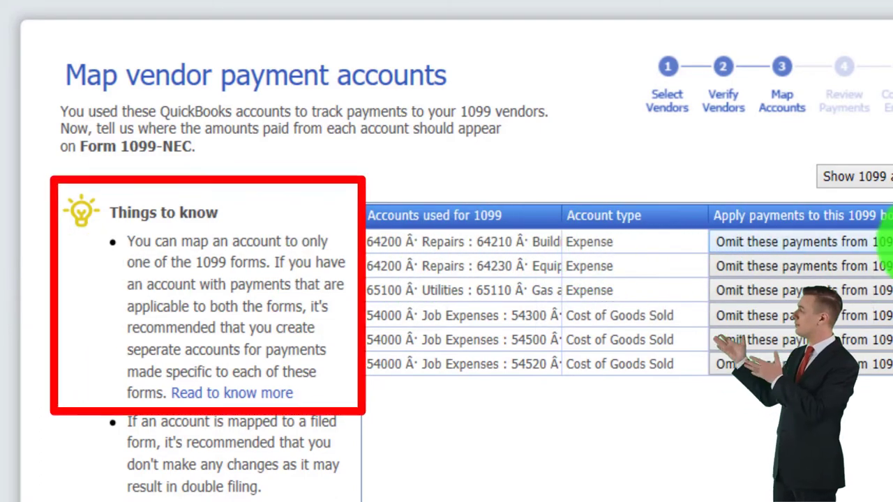
- Map the three Expense accounts, two under Repairs and one under Utilities, to NEC Box 1: Nonemployee Compensation
{"action": "left_click", "coordinate": [872, 231]}
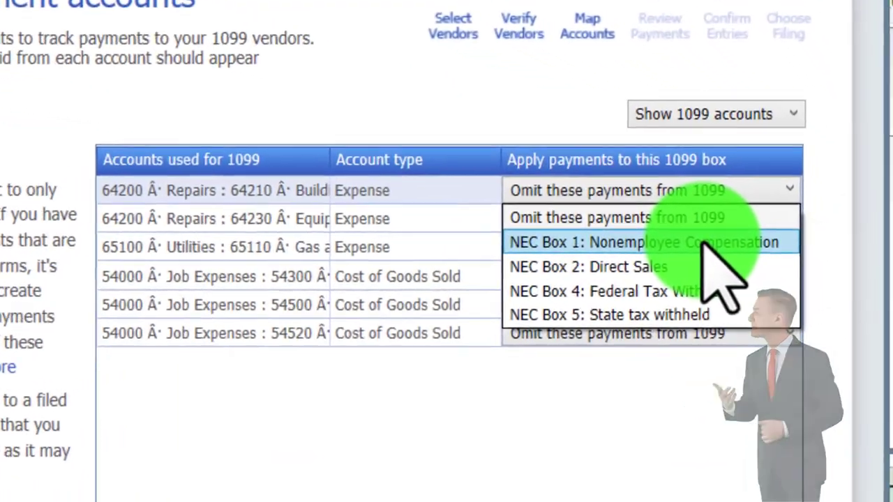
{"action": "left_click", "coordinate": [766, 249]}
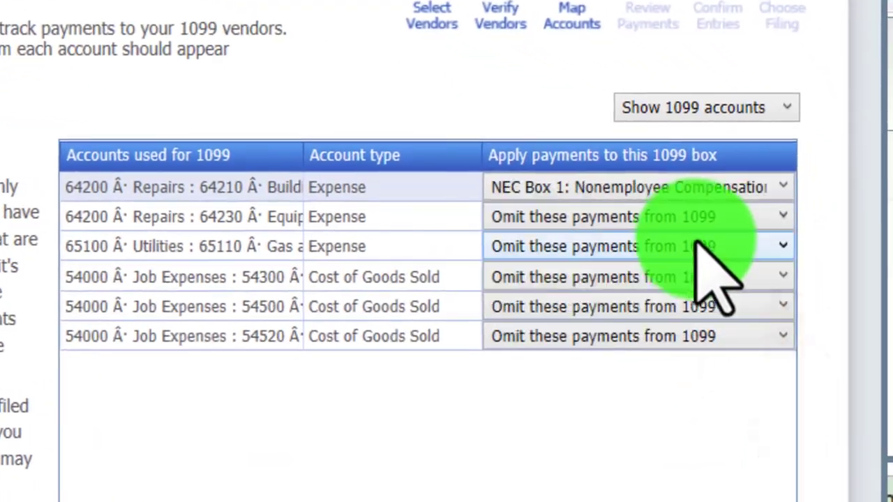
{"action": "left_click", "coordinate": [768, 217]}
{"action": "left_click", "coordinate": [757, 267]}
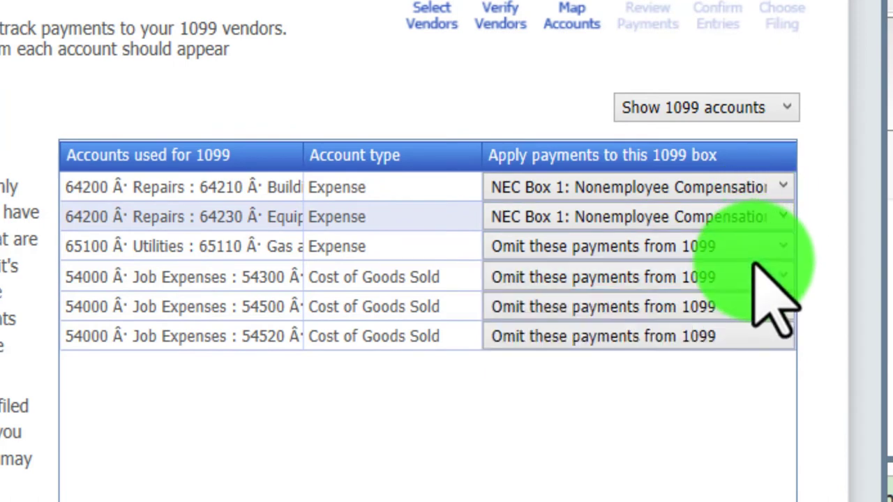
{"action": "left_click", "coordinate": [764, 246]}
{"action": "left_click", "coordinate": [748, 302]}
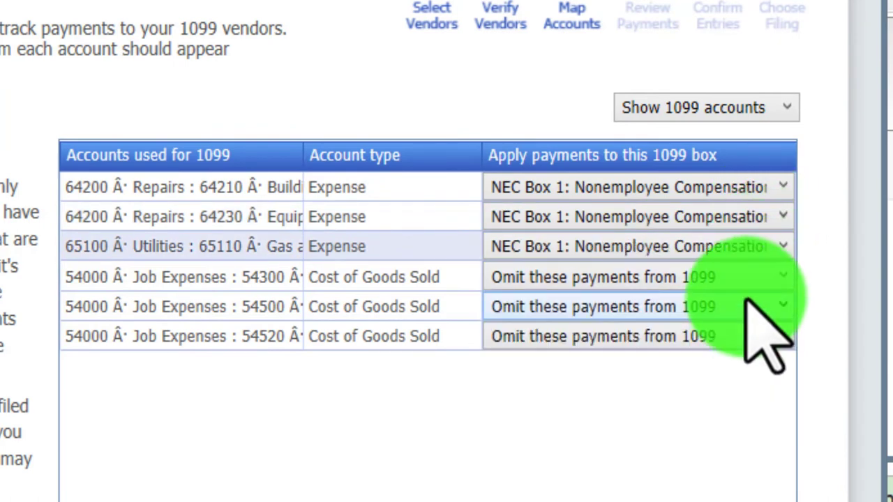
- Map the three Cost of Goods Sold accounts to NEC Box 1: Nonemployee Compensation, enable Report all payments in Box 1, and continue
{"action": "left_click", "coordinate": [748, 279]}
{"action": "left_click", "coordinate": [748, 322]}
{"action": "left_click", "coordinate": [745, 312]}
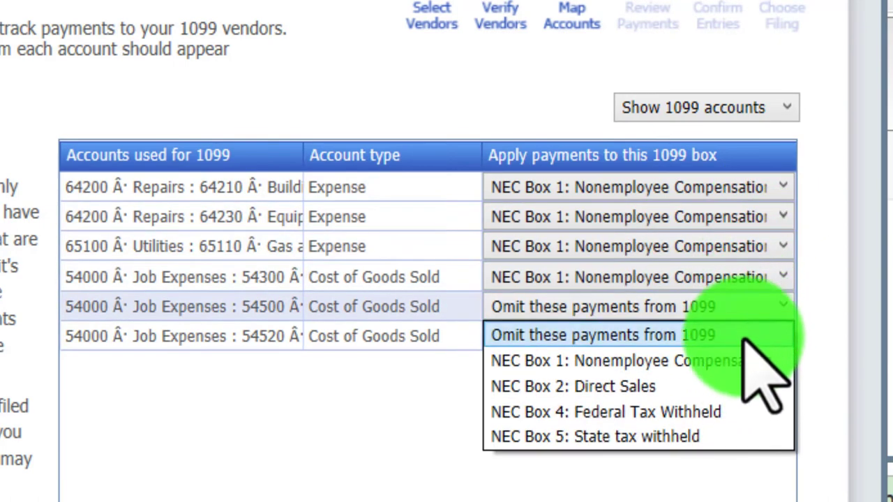
{"action": "left_click", "coordinate": [745, 360]}
{"action": "left_click", "coordinate": [745, 342]}
{"action": "left_click", "coordinate": [733, 390]}
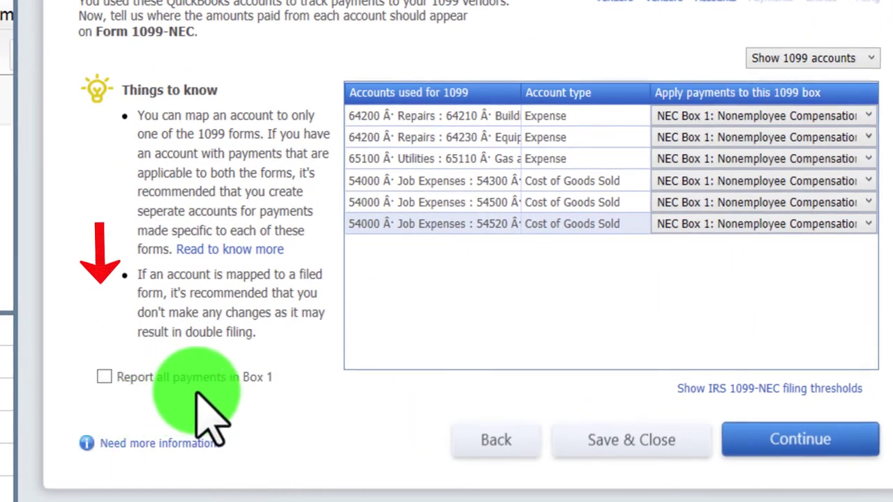
{"action": "left_click", "coordinate": [119, 380]}
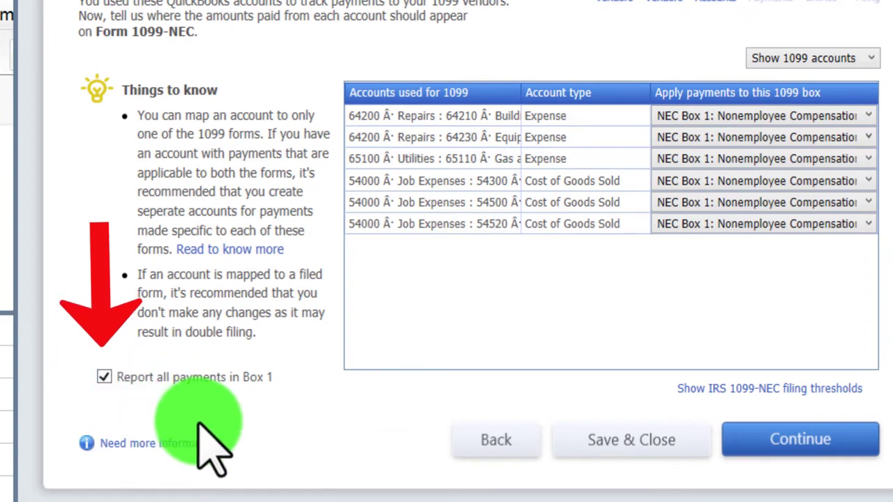
{"action": "left_click", "coordinate": [799, 447]}
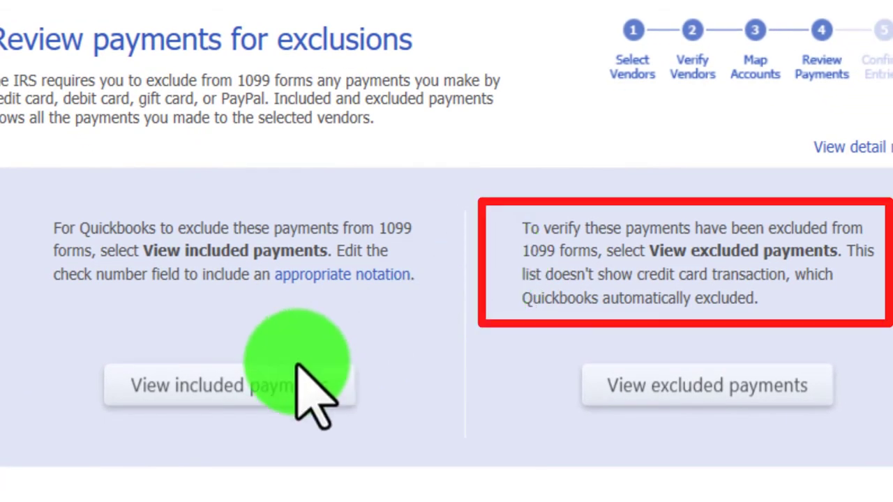
- Examine the included payments and the Check Payments Excluded from Forms 1099 report, and close the report
{"action": "left_click", "coordinate": [253, 370]}
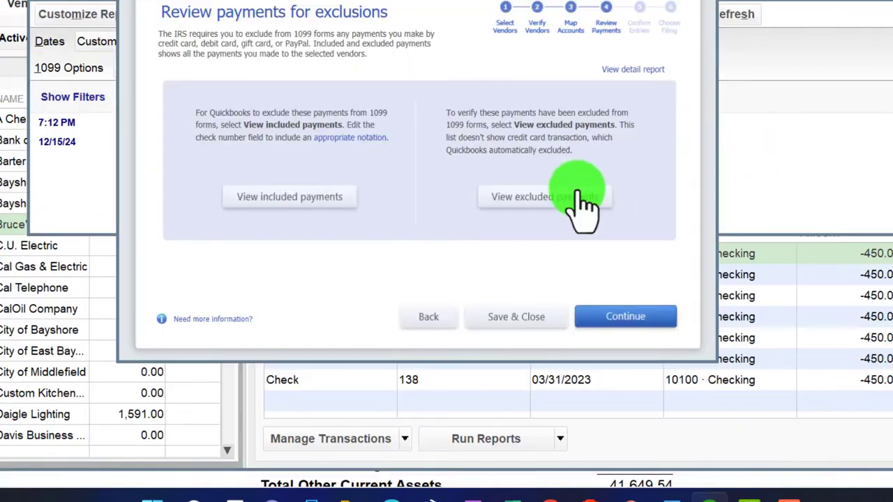
{"action": "left_click", "coordinate": [534, 199]}
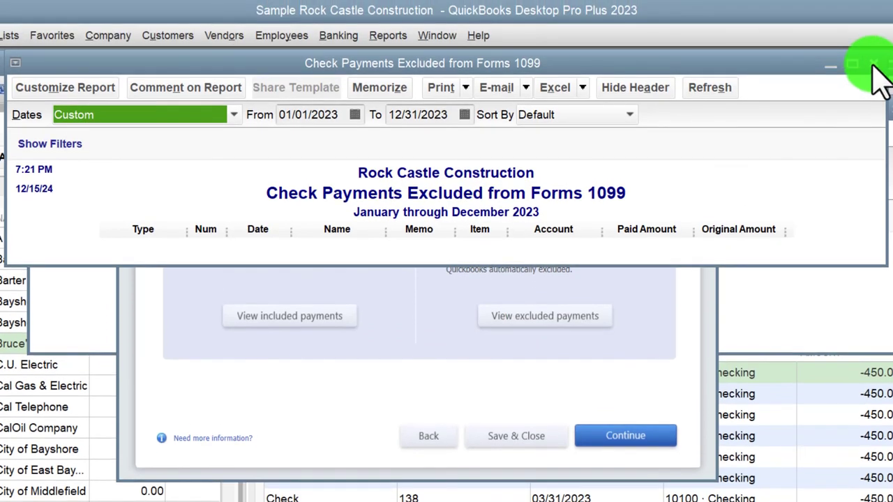
{"action": "left_click", "coordinate": [874, 53]}
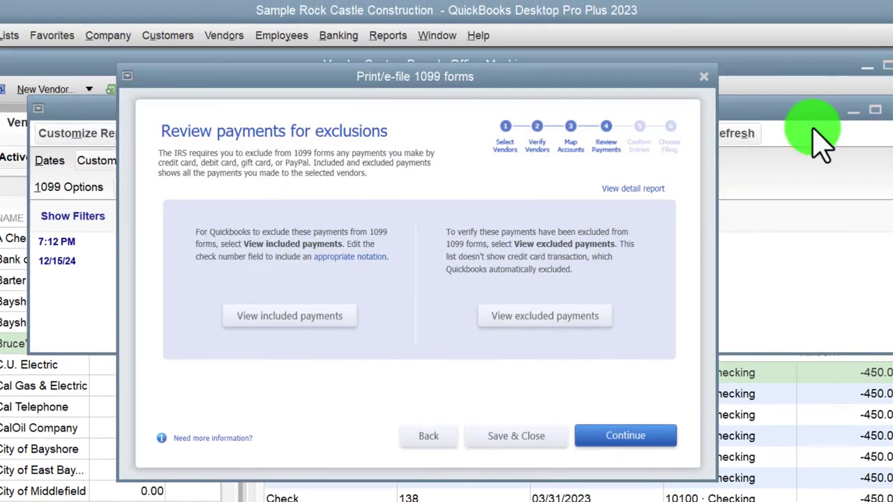
- Accept the payment review and the Form 1099-NEC entries to reach the choice of filing method
{"action": "left_click", "coordinate": [607, 436]}
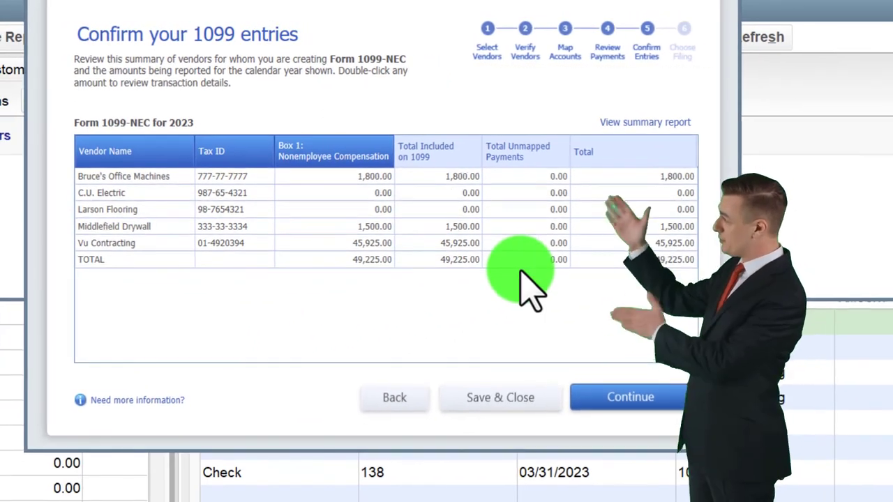
{"action": "left_click", "coordinate": [613, 398]}
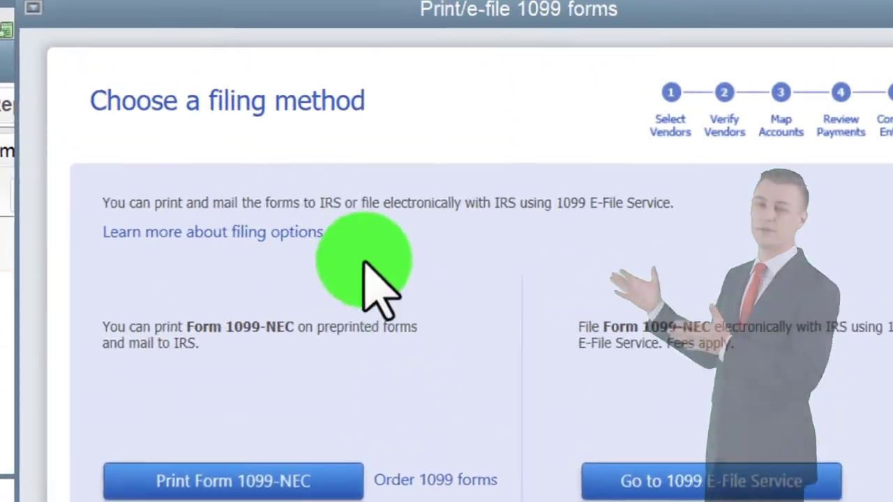